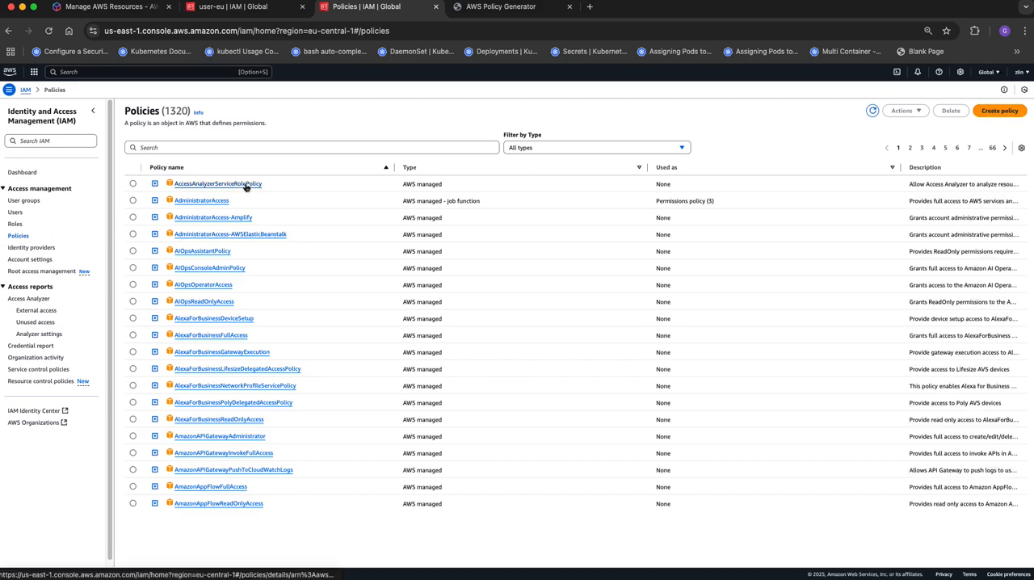
{"action": "left_click", "coordinate": [1000, 111]}
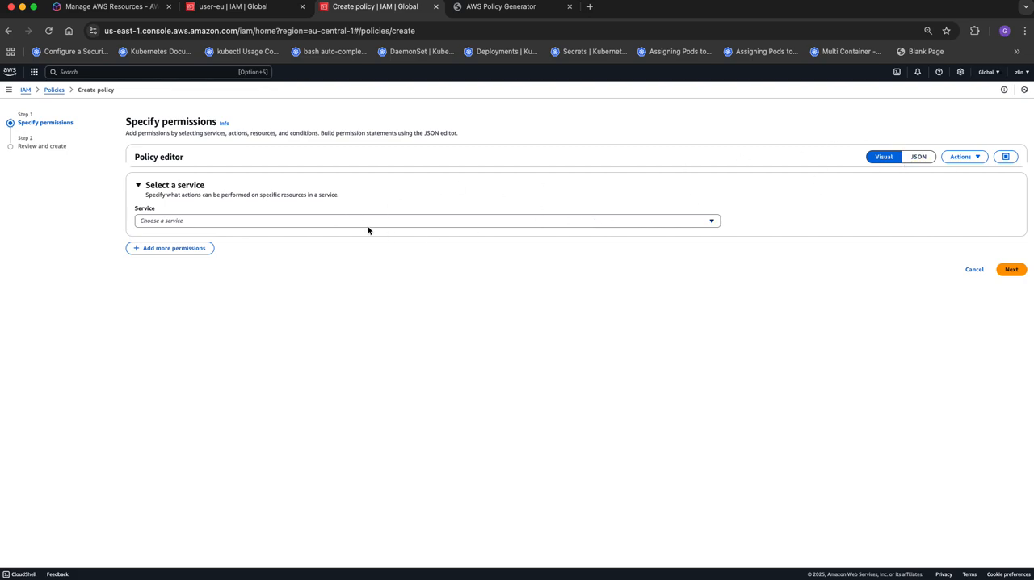
{"action": "left_click", "coordinate": [344, 223]}
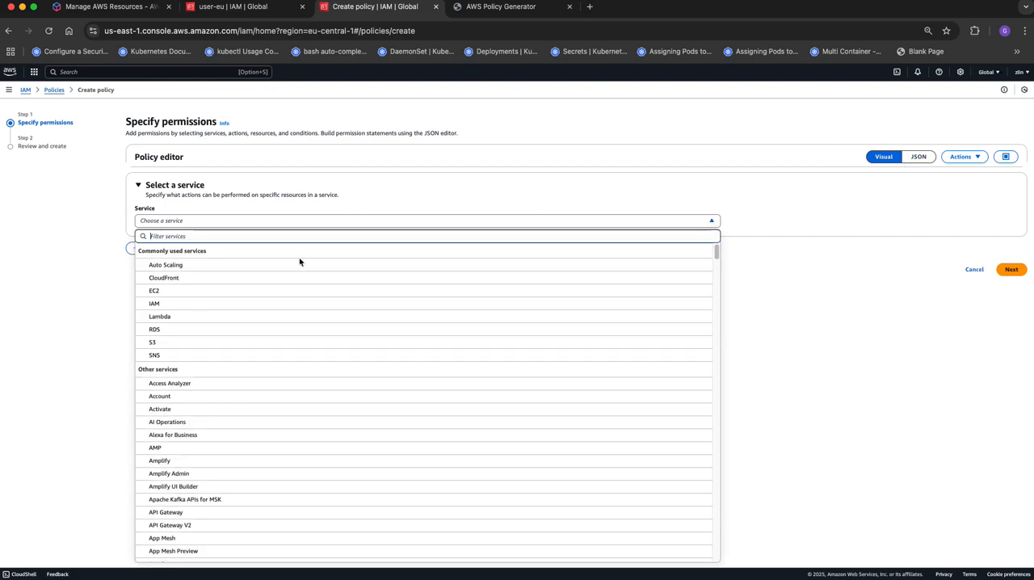
{"action": "left_click", "coordinate": [256, 290]}
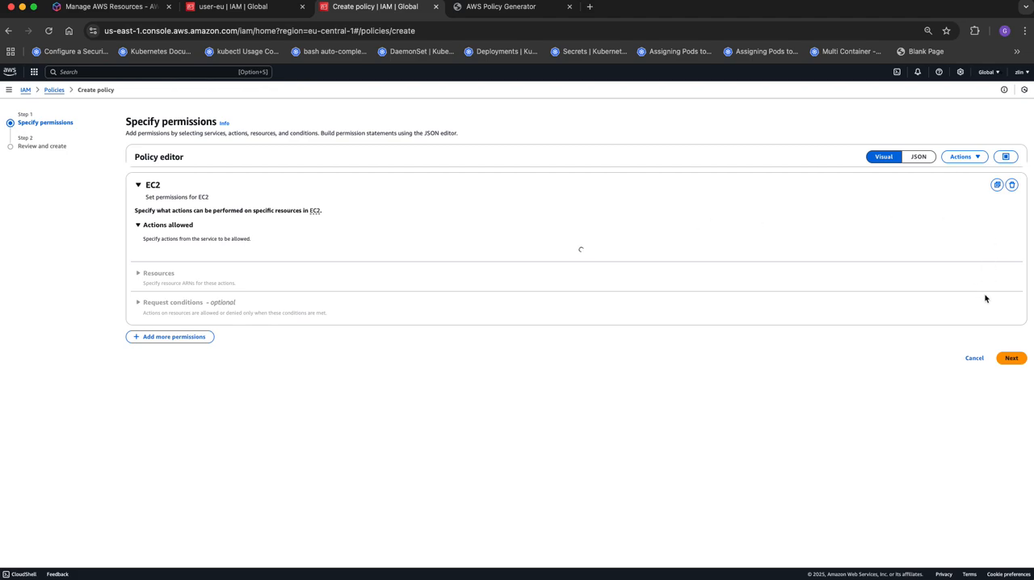
{"action": "left_click", "coordinate": [975, 157]}
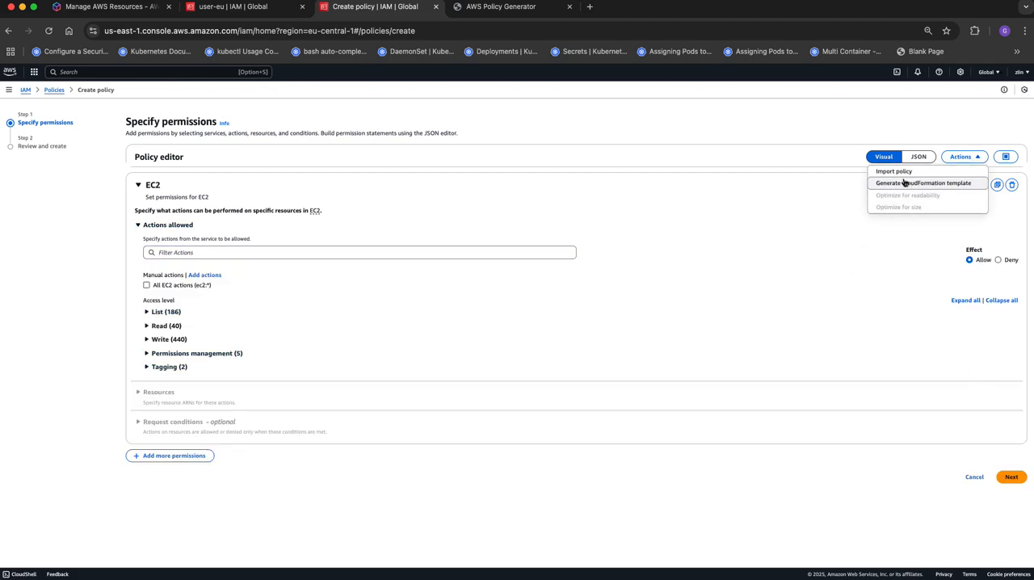
{"action": "left_click", "coordinate": [1012, 477]}
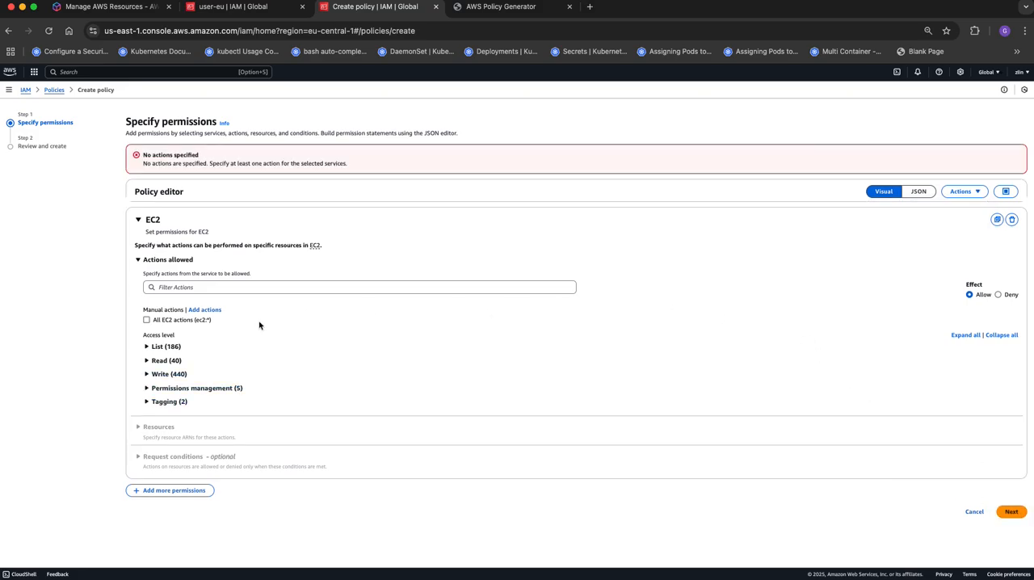
{"action": "left_click", "coordinate": [148, 345]}
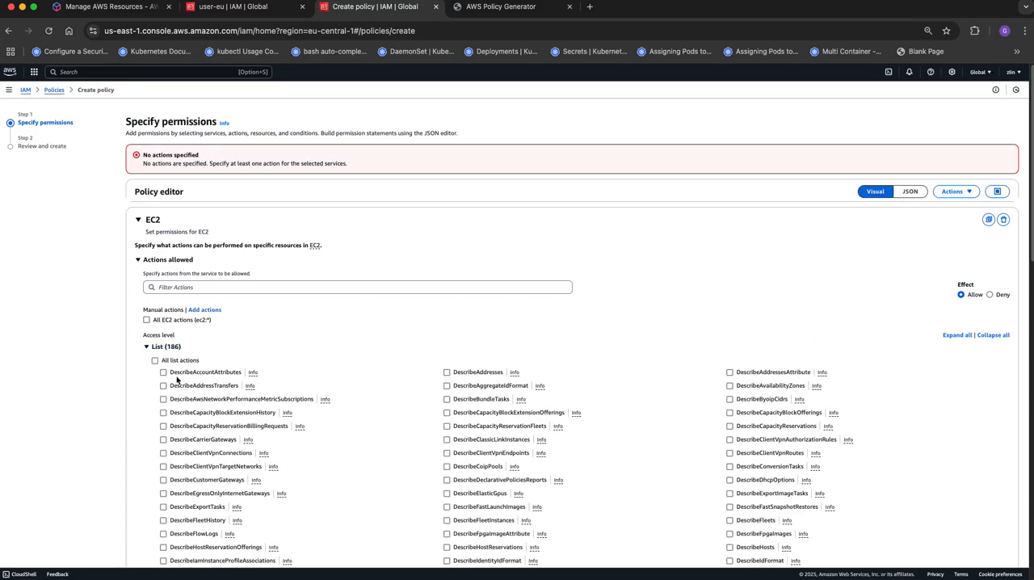
{"action": "left_click", "coordinate": [163, 373]}
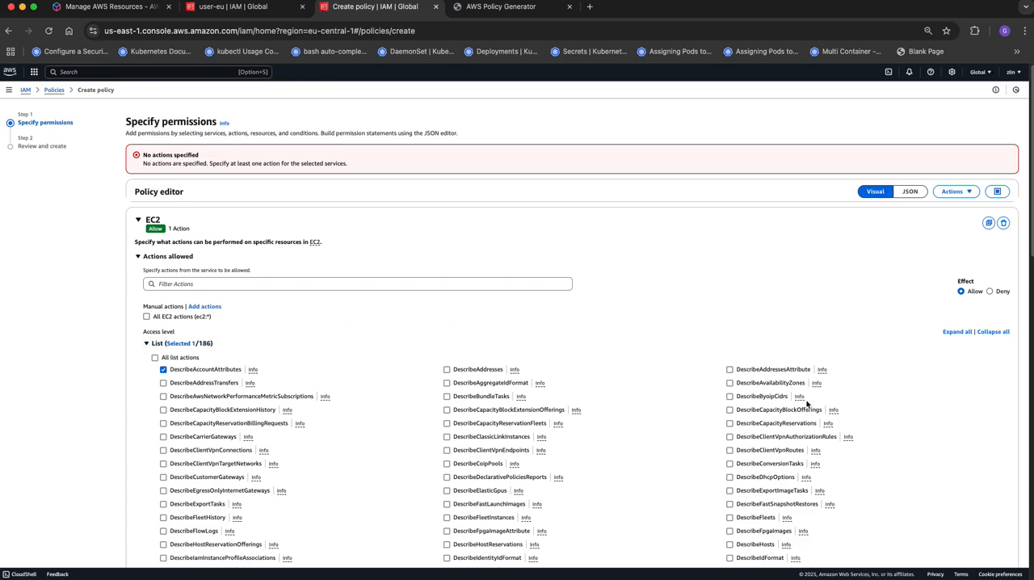
{"action": "scroll", "coordinate": [862, 401], "scroll_direction": "down", "scroll_amount": 10}
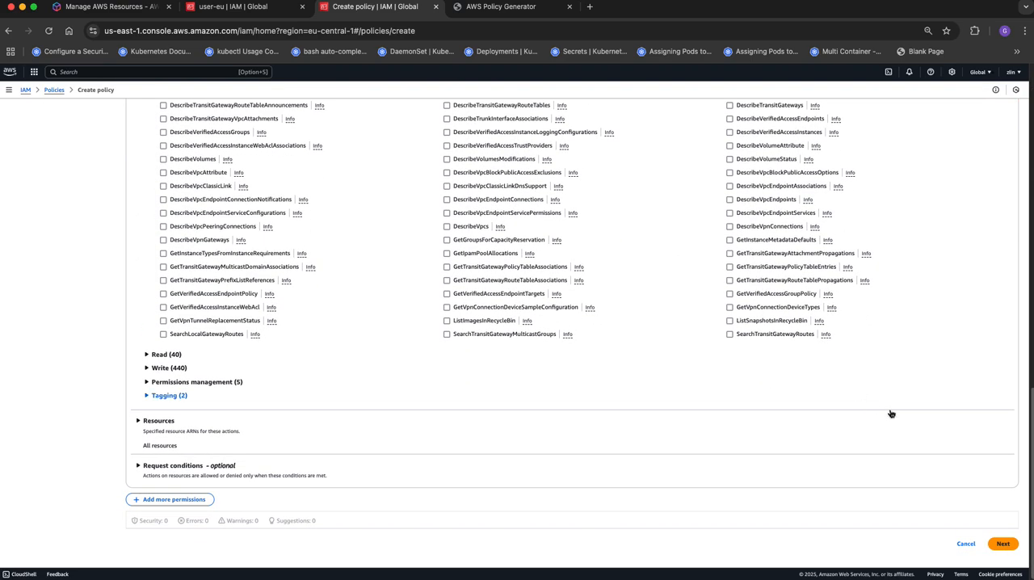
{"action": "left_click", "coordinate": [1003, 543]}
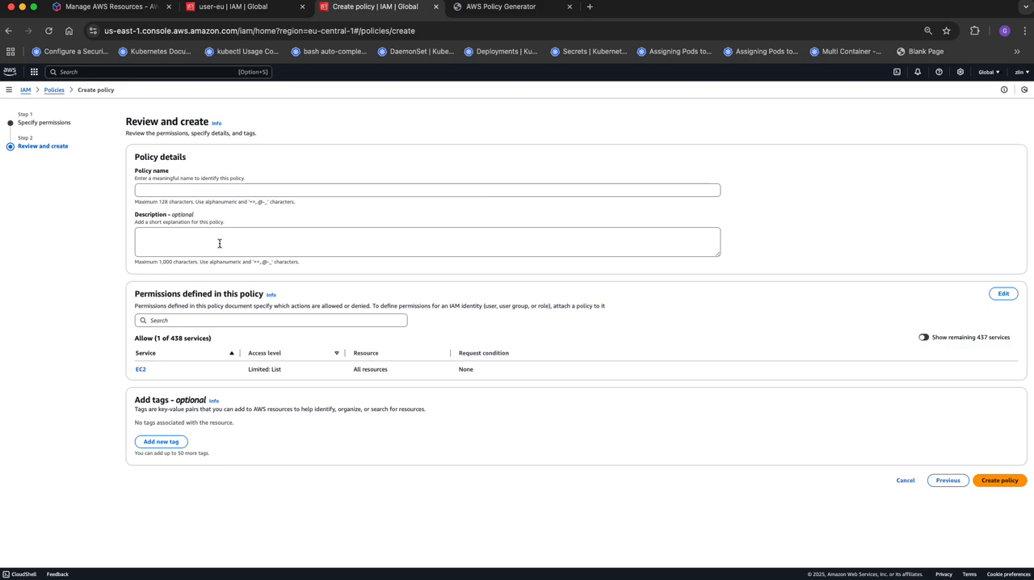
{"action": "left_click", "coordinate": [27, 93]}
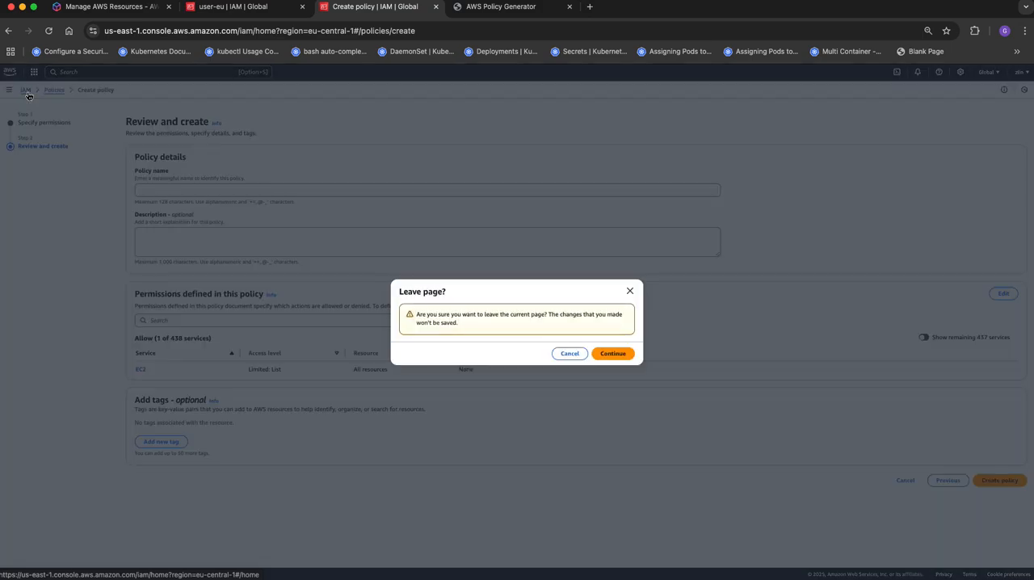
{"action": "left_click", "coordinate": [602, 356]}
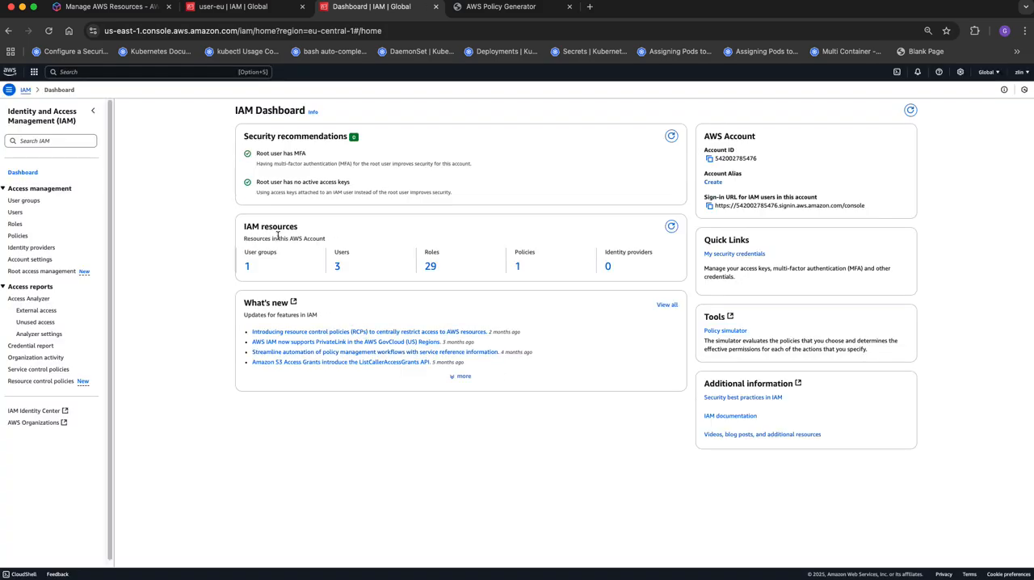
- Specify a new IAM user named user-01 with Management Console access, an autogenerated password and no forced password change at next sign-in
{"action": "left_click", "coordinate": [15, 212]}
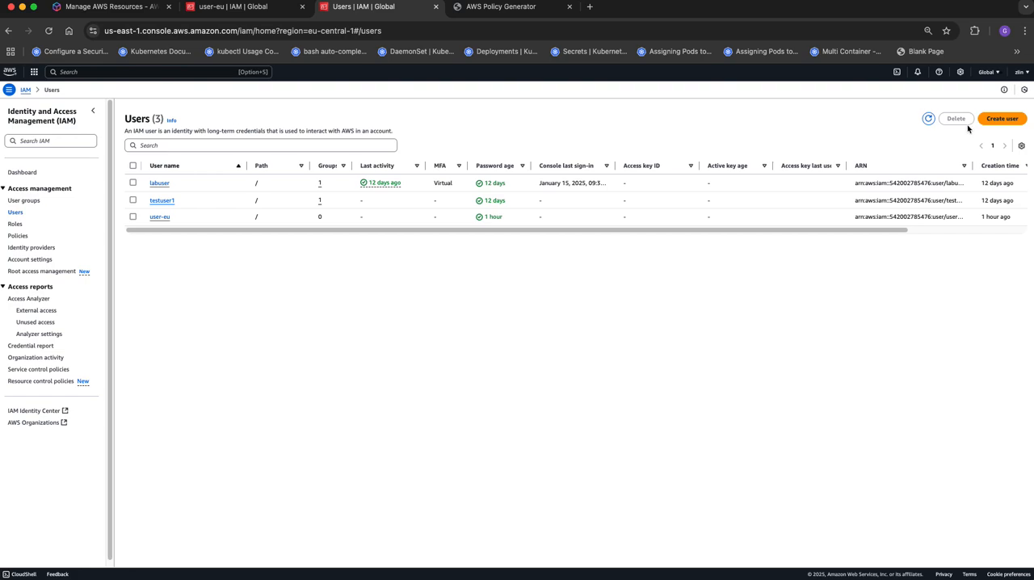
{"action": "left_click", "coordinate": [1000, 119]}
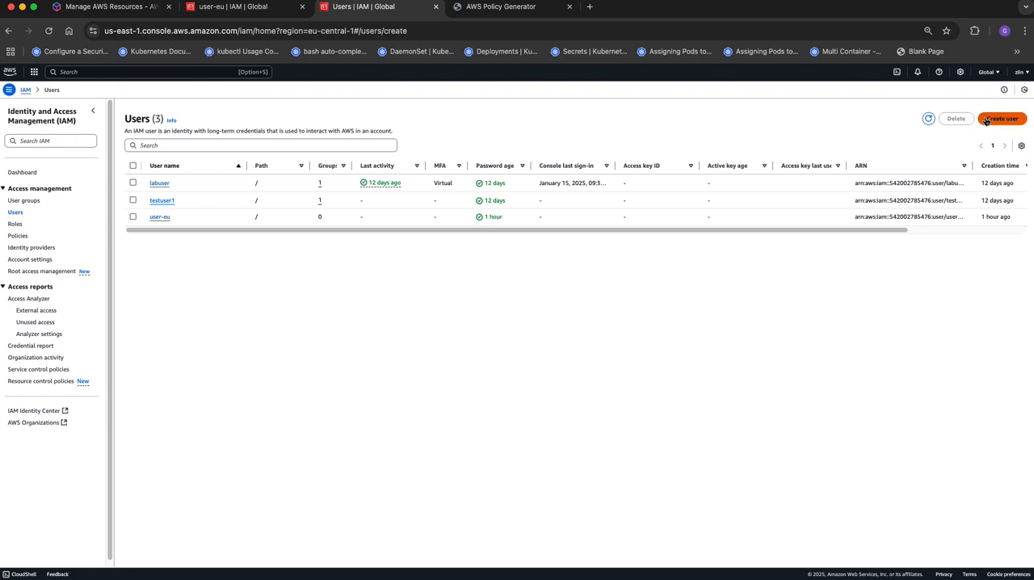
{"action": "left_click", "coordinate": [326, 180]}
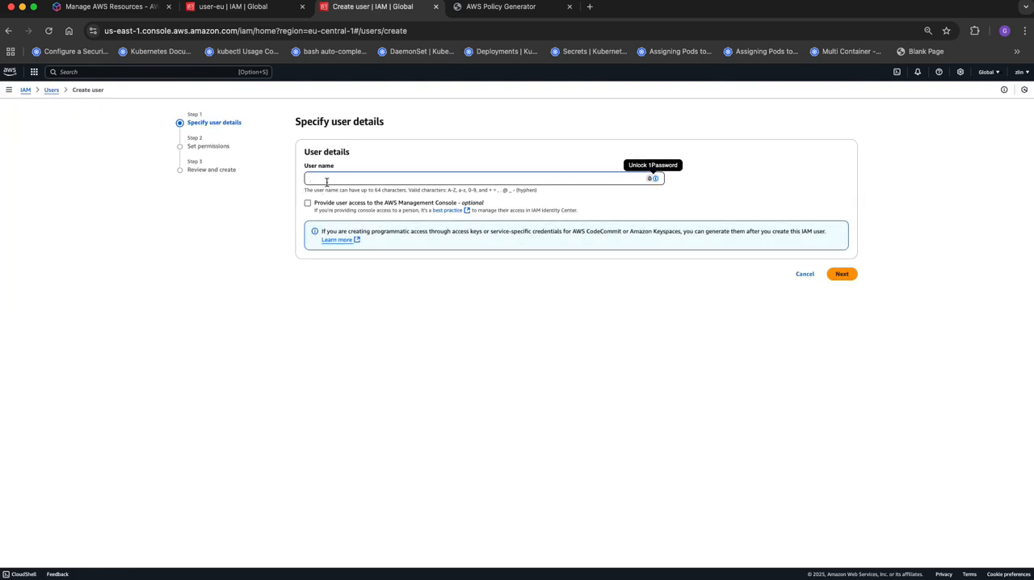
{"action": "type", "text": "user-01"}
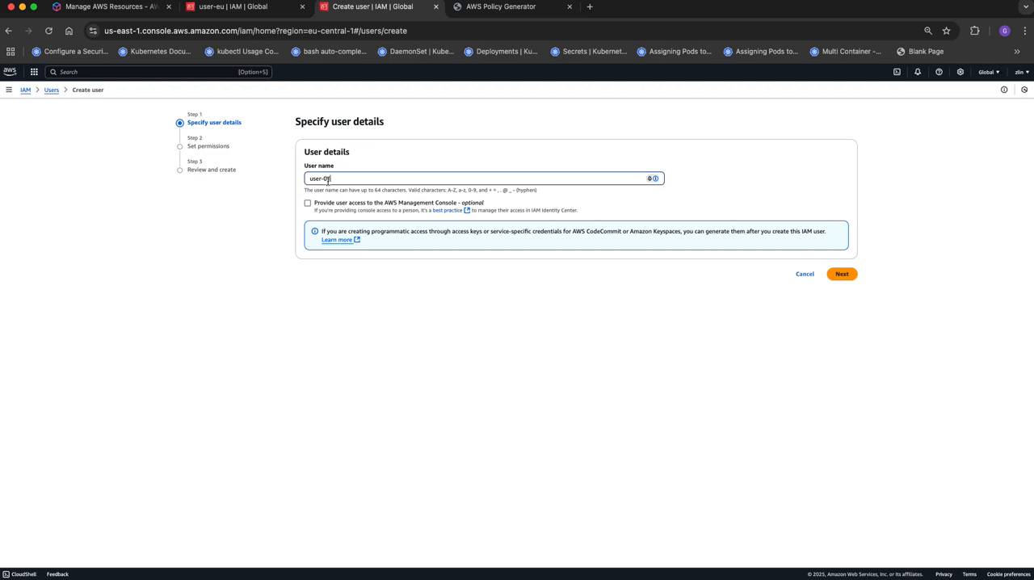
{"action": "left_click", "coordinate": [329, 208]}
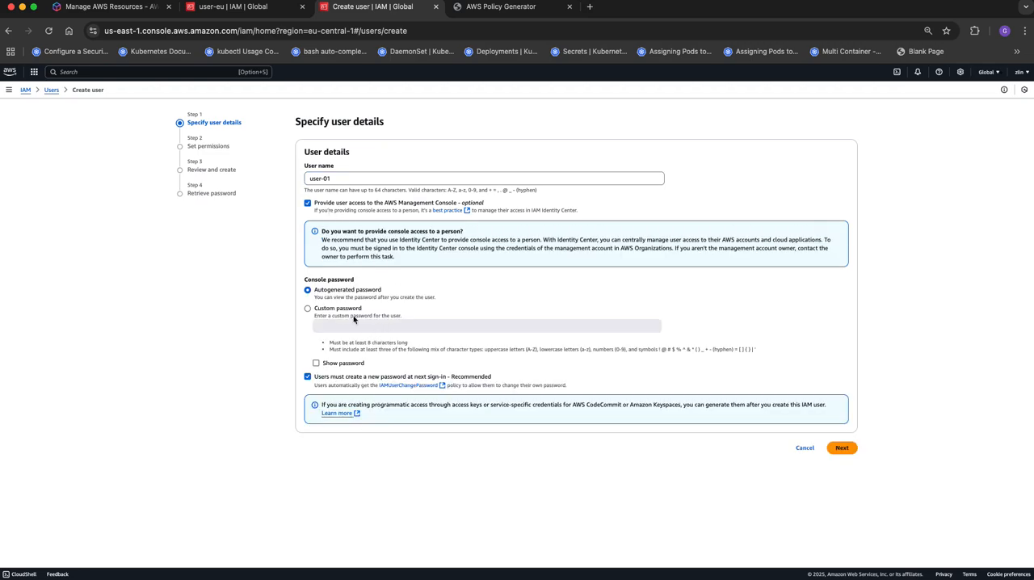
{"action": "left_click", "coordinate": [307, 378]}
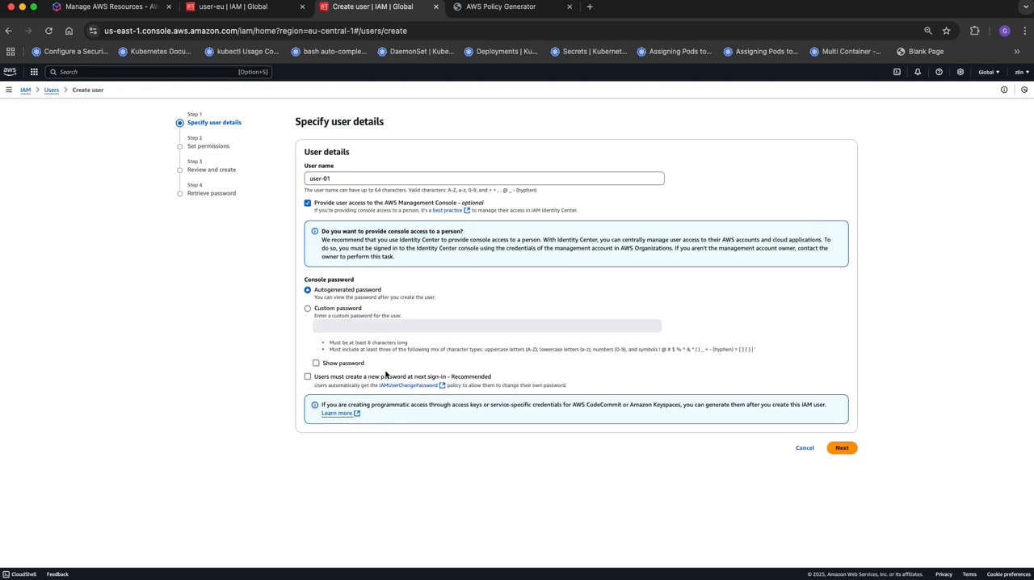
{"action": "left_click", "coordinate": [844, 449]}
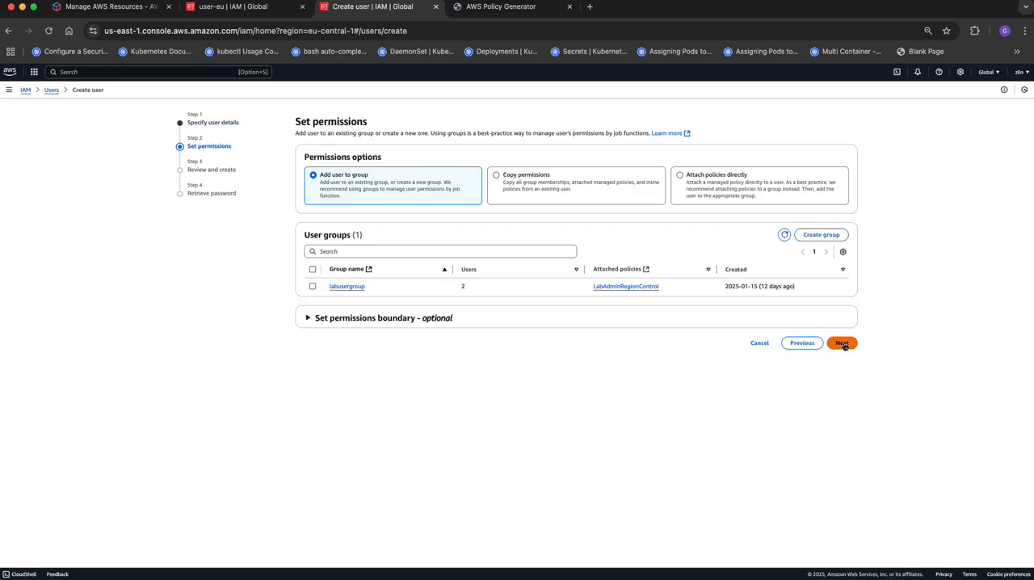
- Create the user without assigning any group or policy, download its sign-in details as a .csv file and return to the users list
{"action": "left_click", "coordinate": [739, 175]}
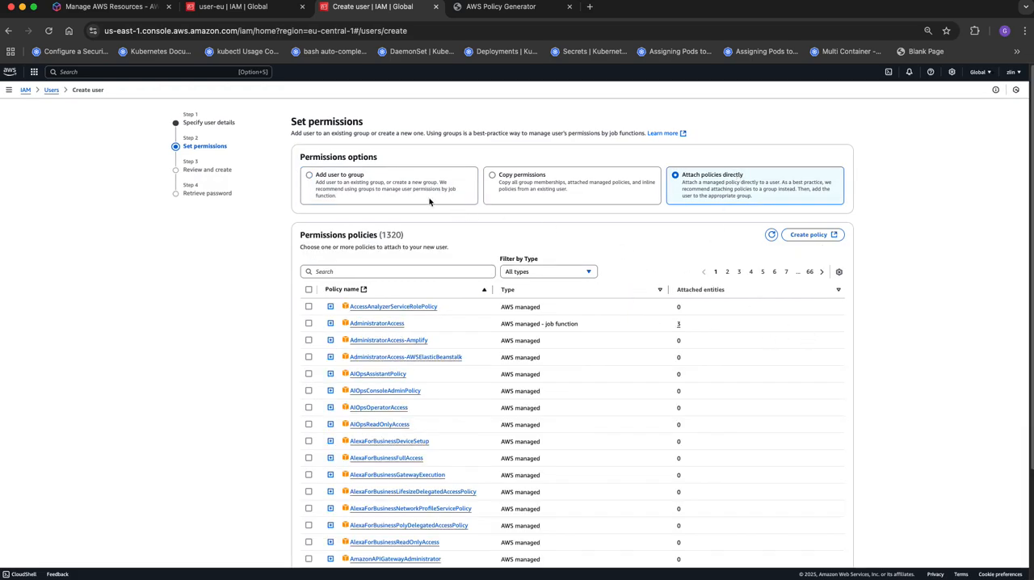
{"action": "left_click", "coordinate": [352, 178]}
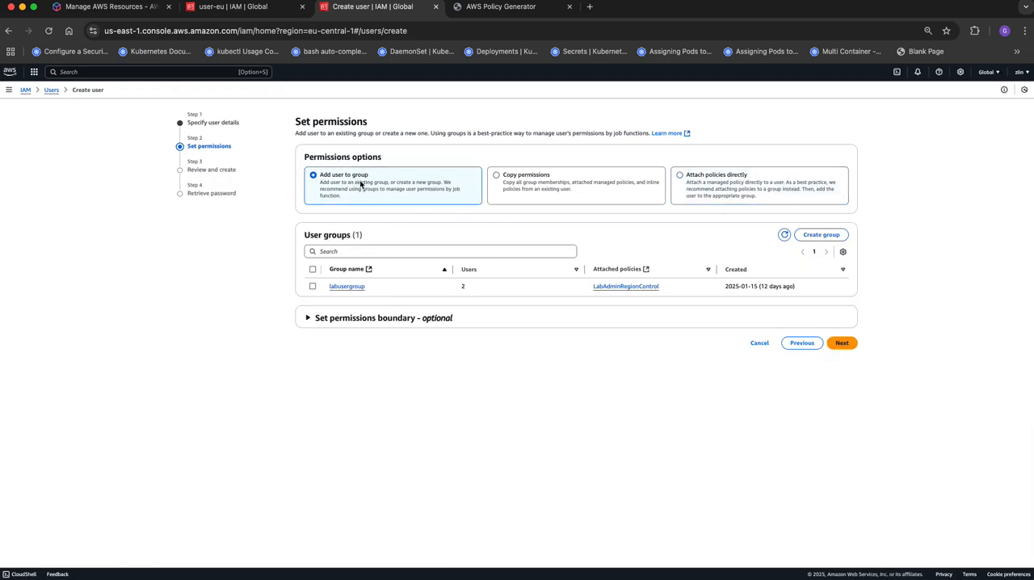
{"action": "left_click", "coordinate": [840, 346]}
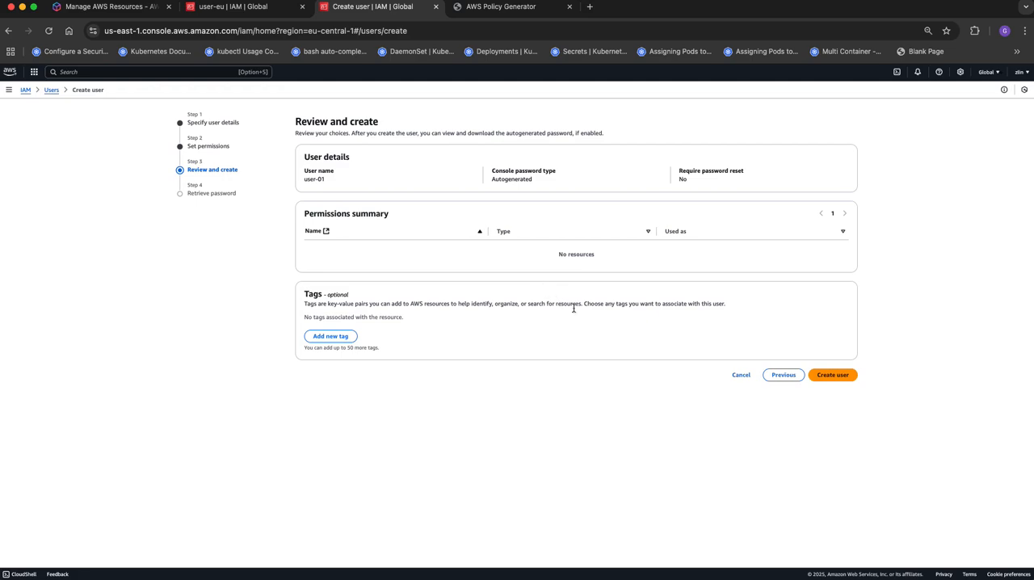
{"action": "left_click", "coordinate": [832, 375]}
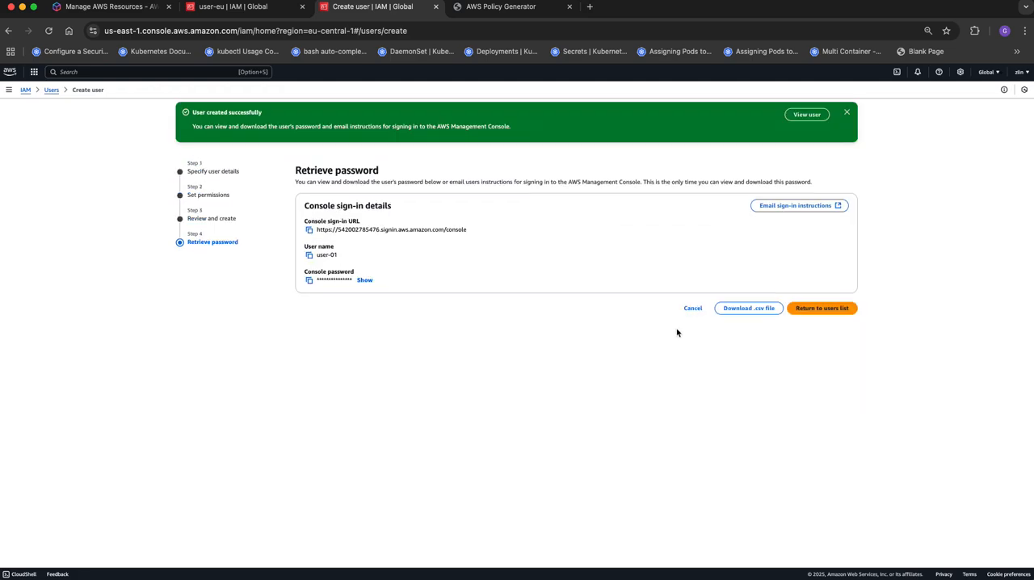
{"action": "left_click", "coordinate": [748, 308]}
{"action": "left_click", "coordinate": [816, 309]}
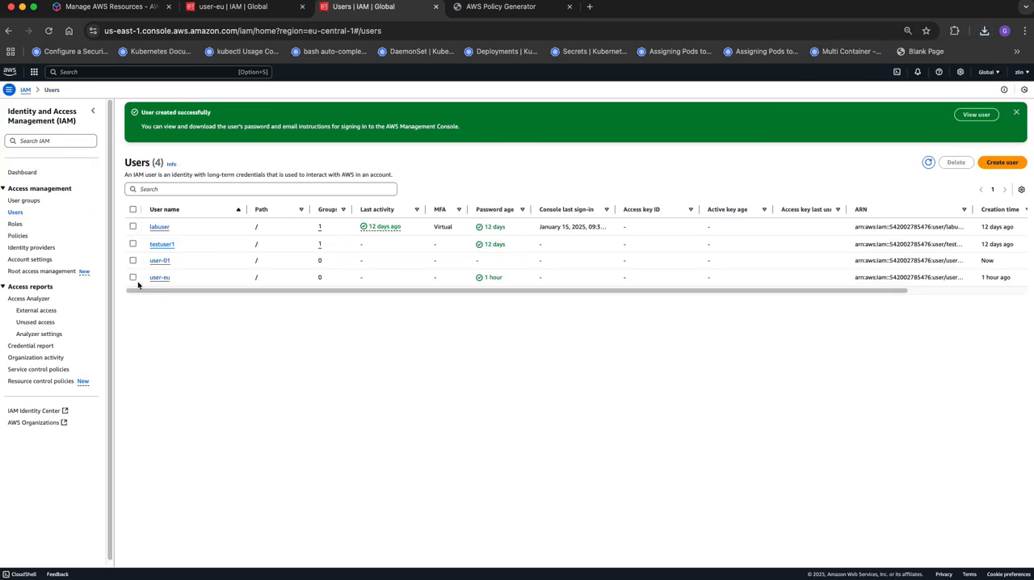
- Open user-01 and start creating an inline policy for it
{"action": "left_click", "coordinate": [133, 261]}
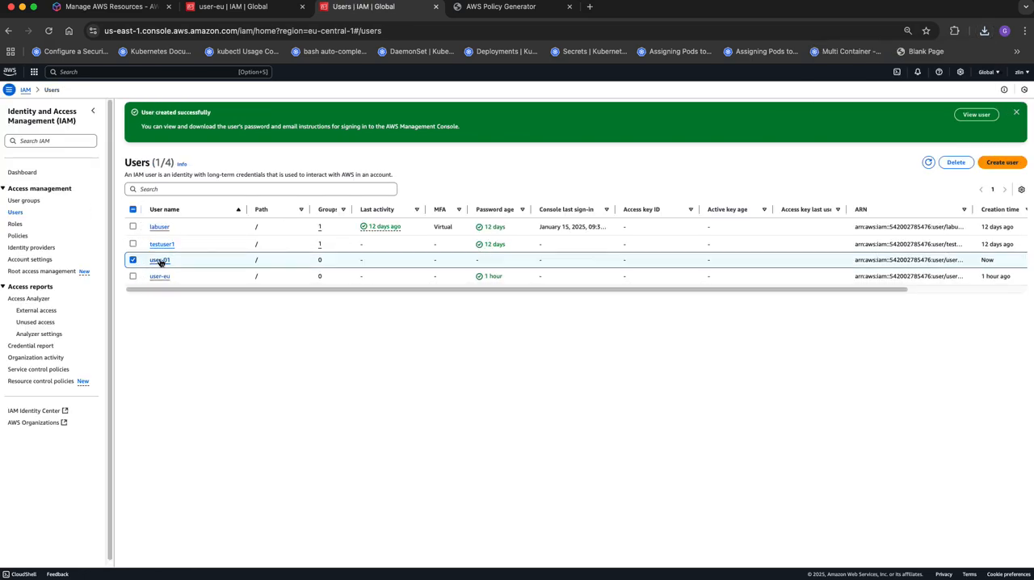
{"action": "left_click", "coordinate": [160, 261]}
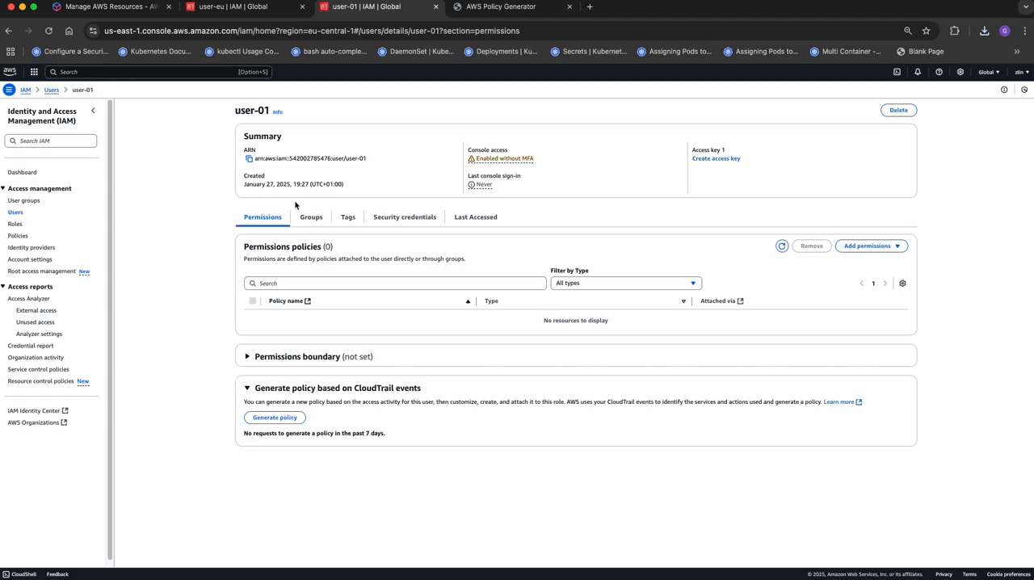
{"action": "left_click", "coordinate": [902, 246]}
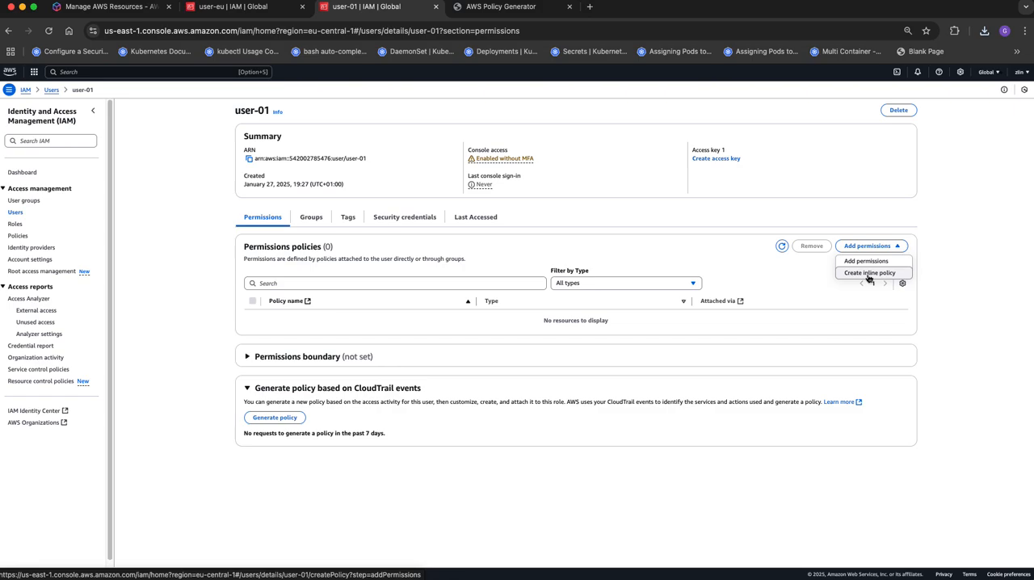
{"action": "left_click", "coordinate": [869, 273]}
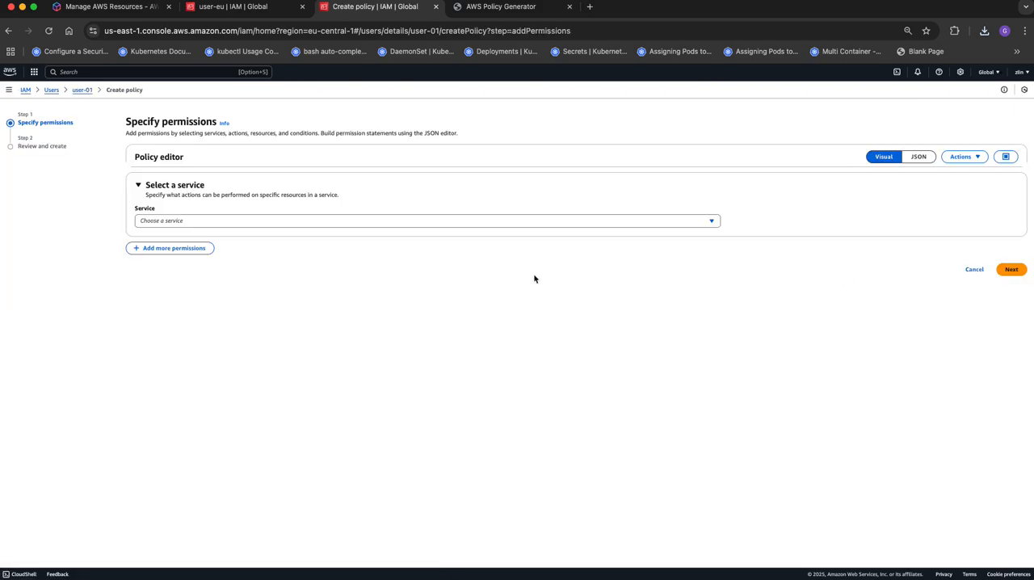
- Choose EC2 as the service for the inline policy
{"action": "left_click", "coordinate": [139, 191]}
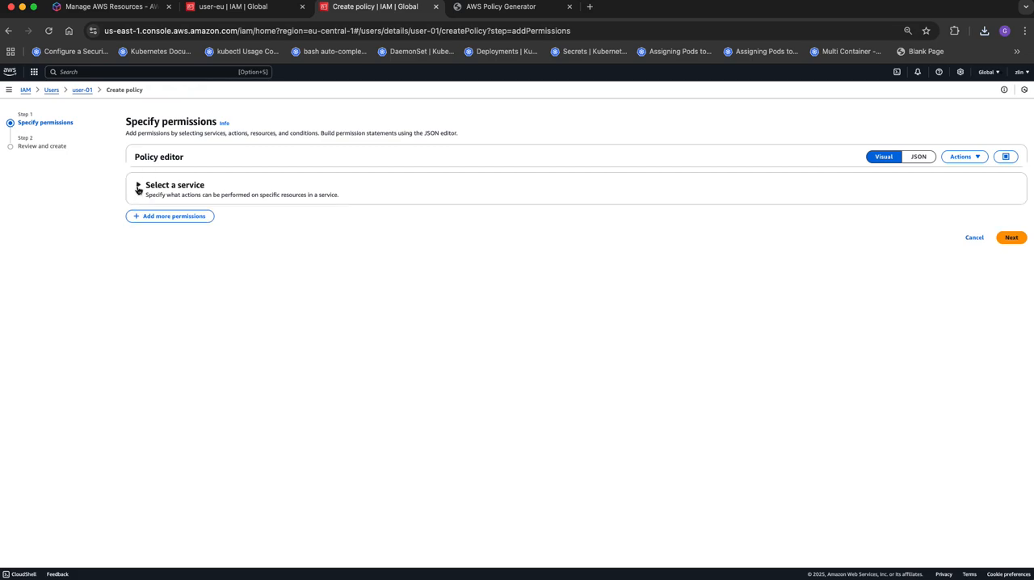
{"action": "left_click", "coordinate": [140, 191]}
{"action": "left_click", "coordinate": [173, 220]}
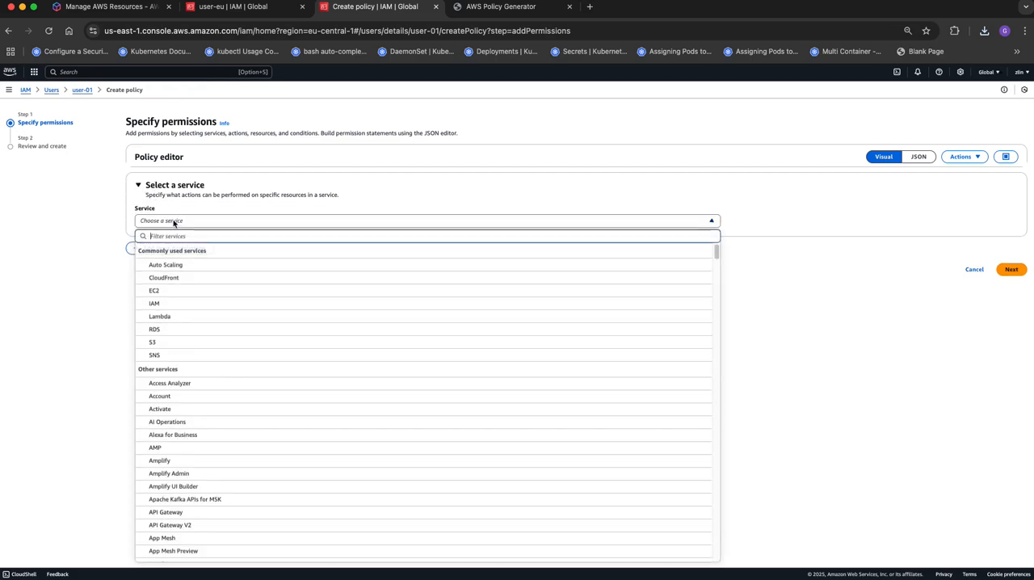
{"action": "left_click", "coordinate": [175, 223]}
{"action": "left_click", "coordinate": [173, 221]}
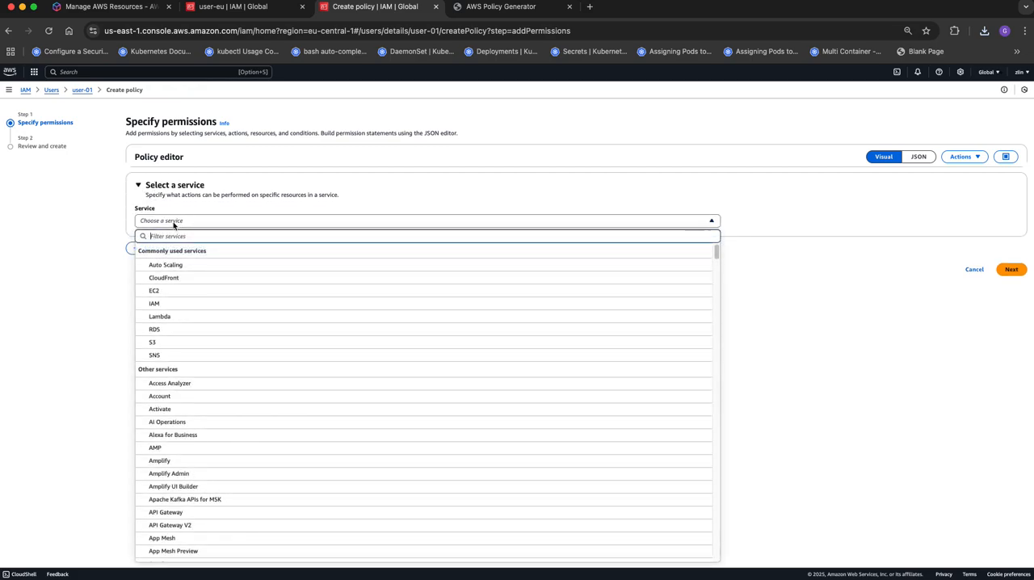
{"action": "type", "text": "ec"}
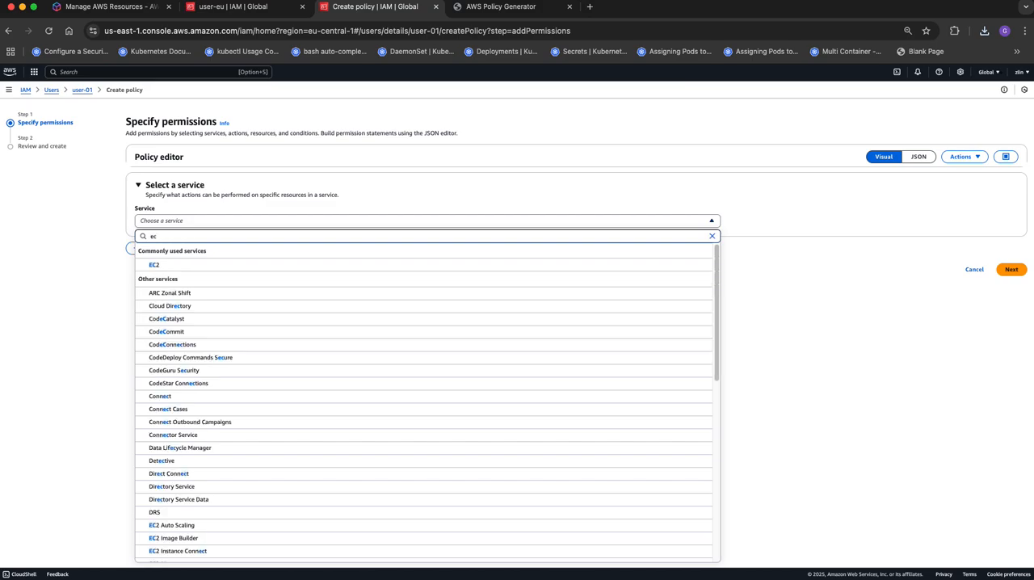
{"action": "left_click", "coordinate": [159, 267]}
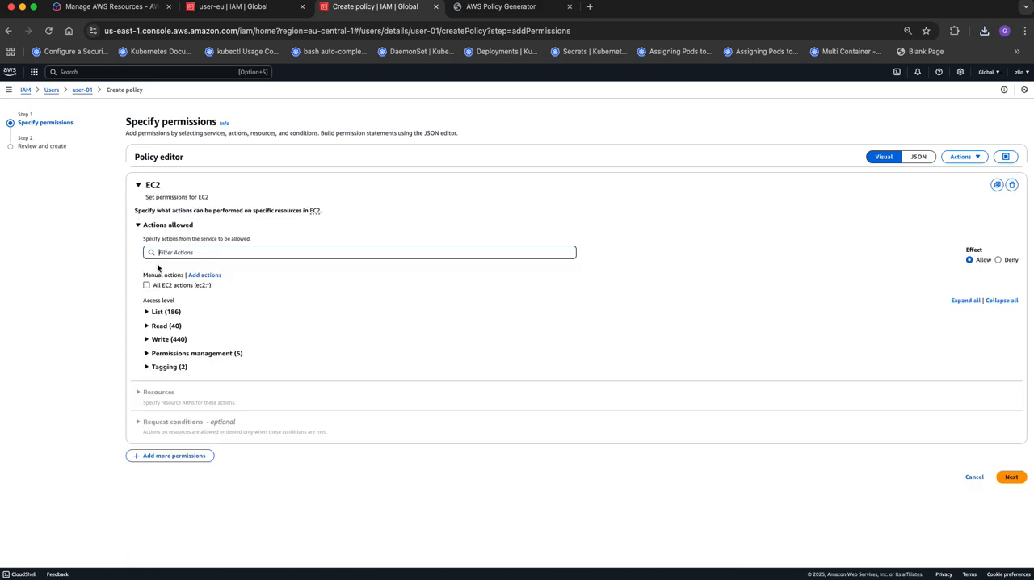
- Search the EC2 actions of the List access level for VPC
{"action": "left_click", "coordinate": [149, 312]}
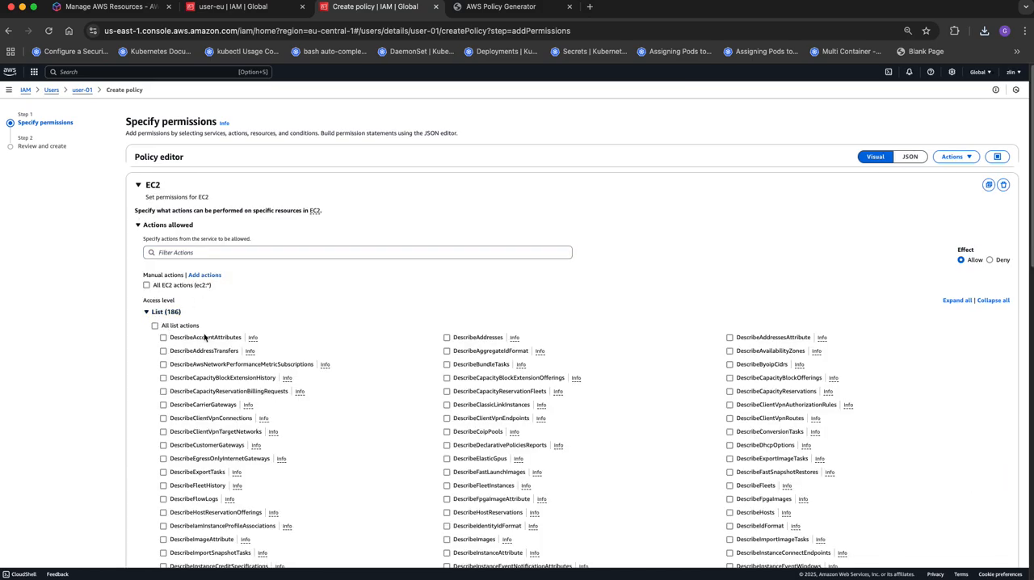
{"action": "scroll", "coordinate": [299, 343], "scroll_direction": "down", "scroll_amount": 5}
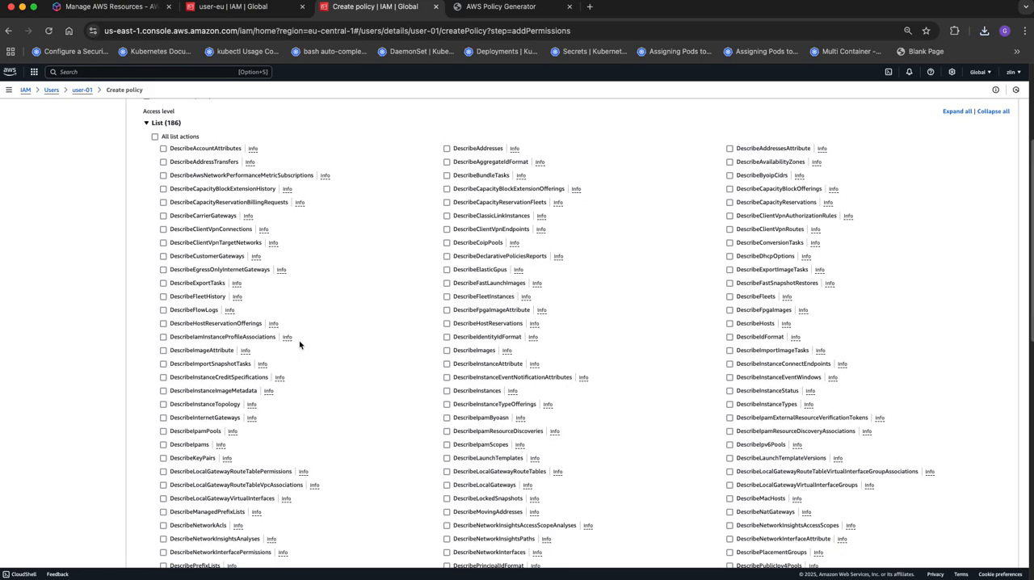
{"action": "key", "text": "super+f"}
{"action": "scroll", "coordinate": [312, 314], "scroll_direction": "down", "scroll_amount": 10}
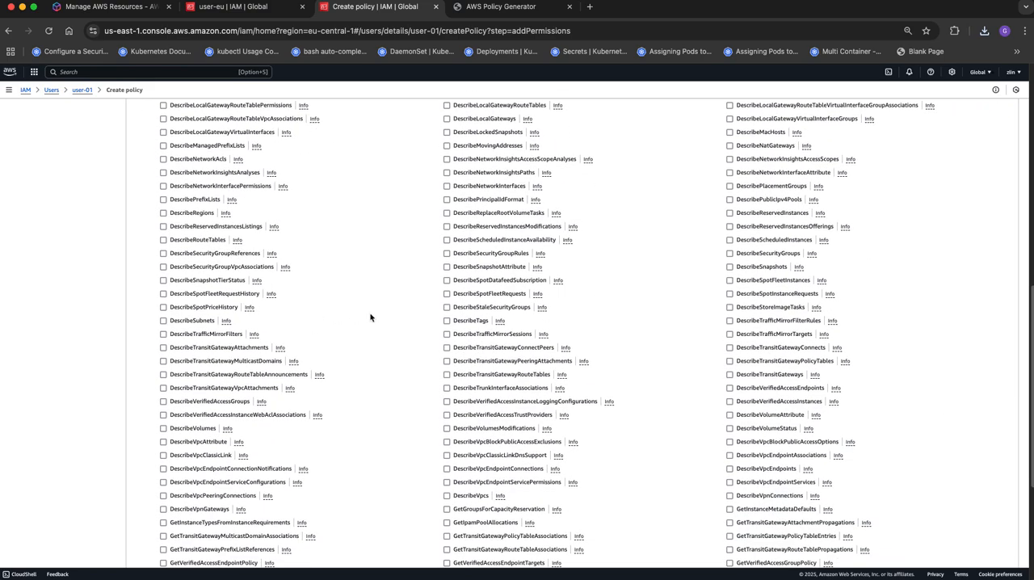
{"action": "left_click", "coordinate": [917, 308]}
{"action": "key", "text": "super+f"}
{"action": "type", "text": "VPC"}
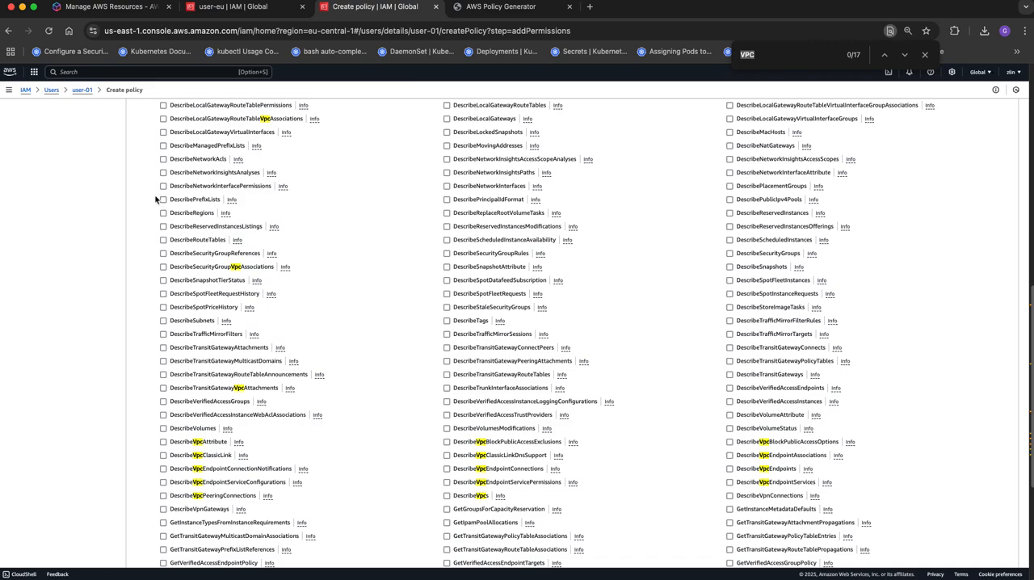
- Select every EC2 List action whose name contains Vpc, including DescribeVpcs, DescribeVpcAttribute and DescribeSecurityGroupVpcAssociations
{"action": "left_click", "coordinate": [164, 267]}
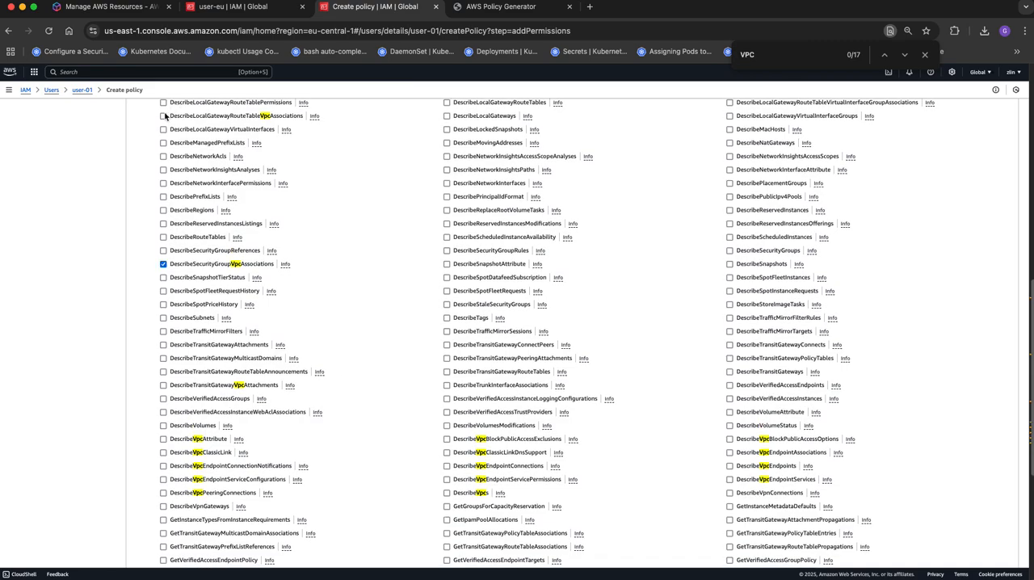
{"action": "left_click", "coordinate": [164, 115]}
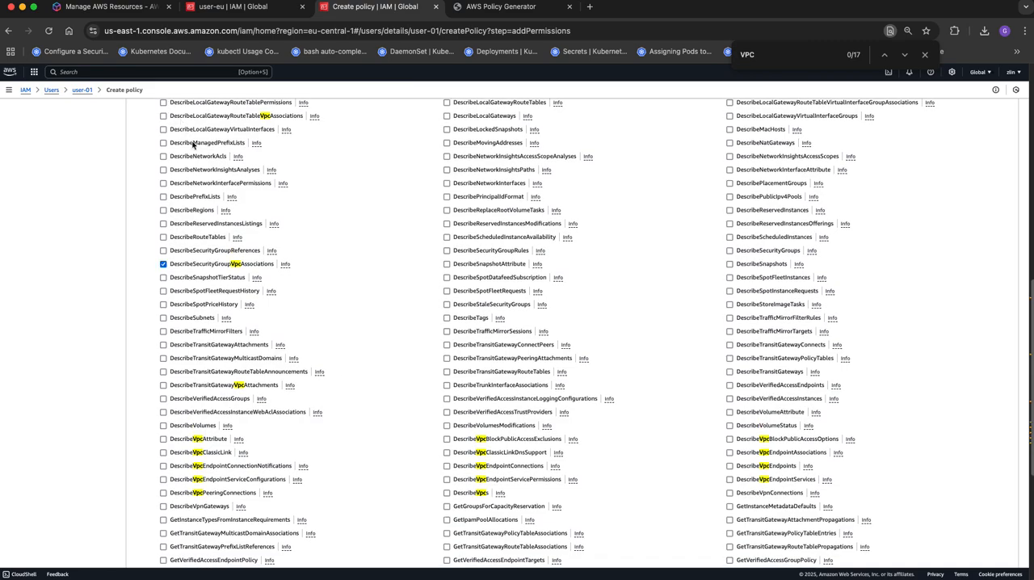
{"action": "left_click", "coordinate": [163, 385]}
{"action": "left_click", "coordinate": [163, 439]}
{"action": "left_click", "coordinate": [163, 452]}
{"action": "left_click", "coordinate": [163, 466]}
{"action": "left_click", "coordinate": [164, 479]}
{"action": "left_click", "coordinate": [164, 492]}
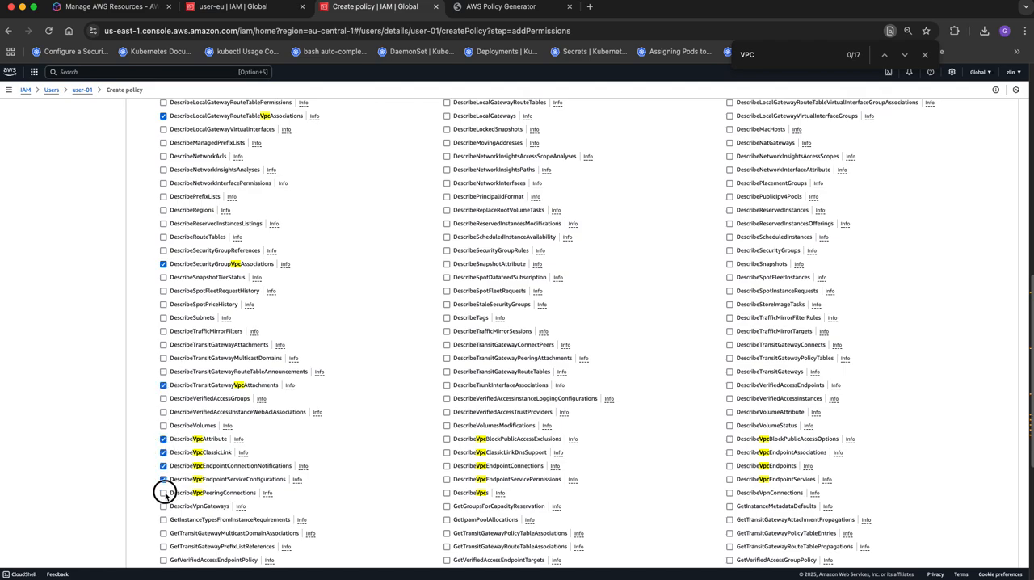
{"action": "left_click", "coordinate": [447, 439]}
{"action": "left_click", "coordinate": [447, 453]}
{"action": "left_click", "coordinate": [446, 467]}
{"action": "left_click", "coordinate": [447, 480]}
{"action": "left_click", "coordinate": [447, 493]}
{"action": "left_click", "coordinate": [730, 439]}
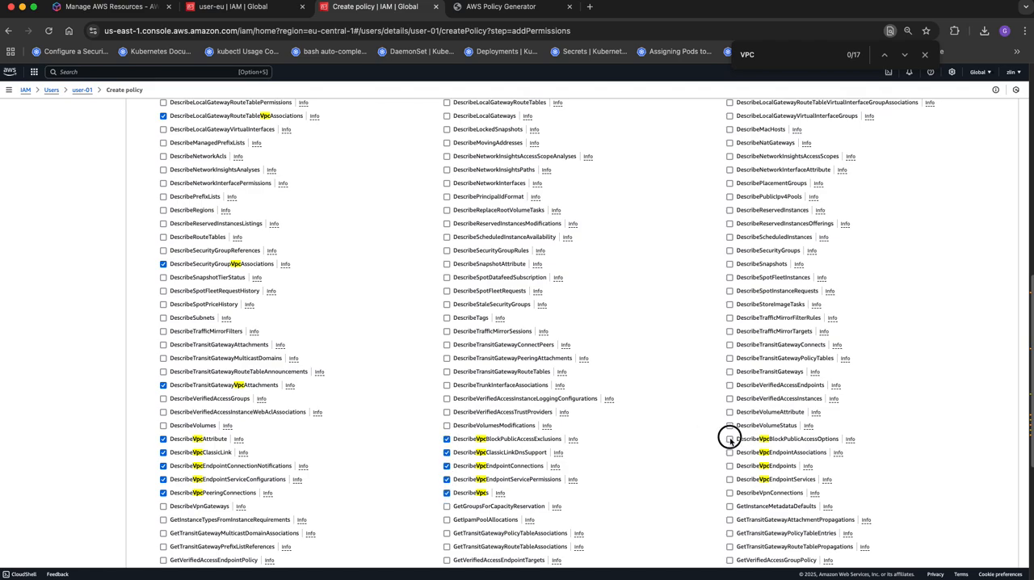
{"action": "left_click", "coordinate": [730, 453]}
{"action": "left_click", "coordinate": [730, 466]}
{"action": "left_click", "coordinate": [730, 479]}
{"action": "scroll", "coordinate": [570, 304], "scroll_direction": "up", "scroll_amount": 2}
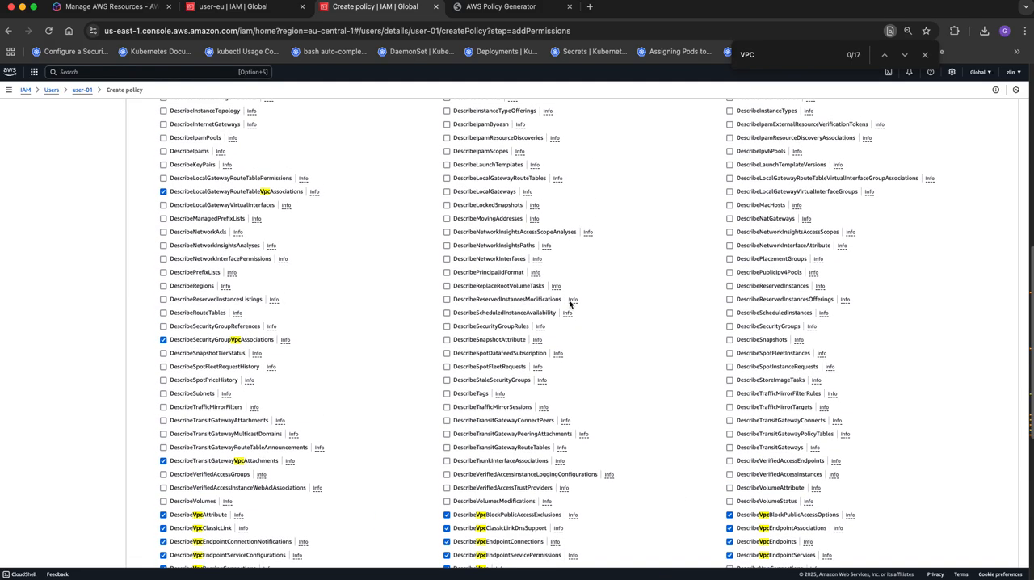
{"action": "scroll", "coordinate": [569, 304], "scroll_direction": "up", "scroll_amount": 8}
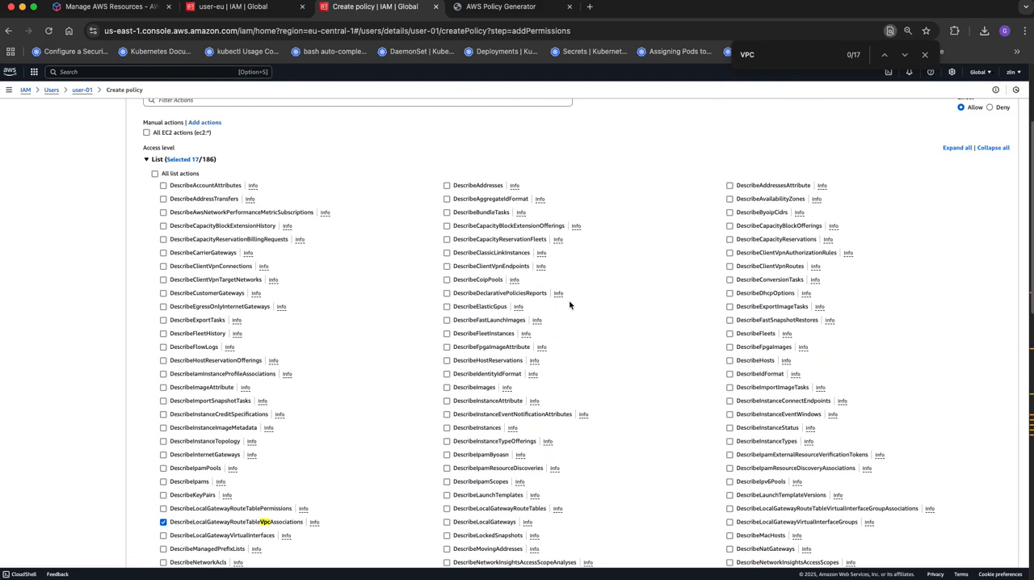
{"action": "scroll", "coordinate": [570, 304], "scroll_direction": "down", "scroll_amount": 17}
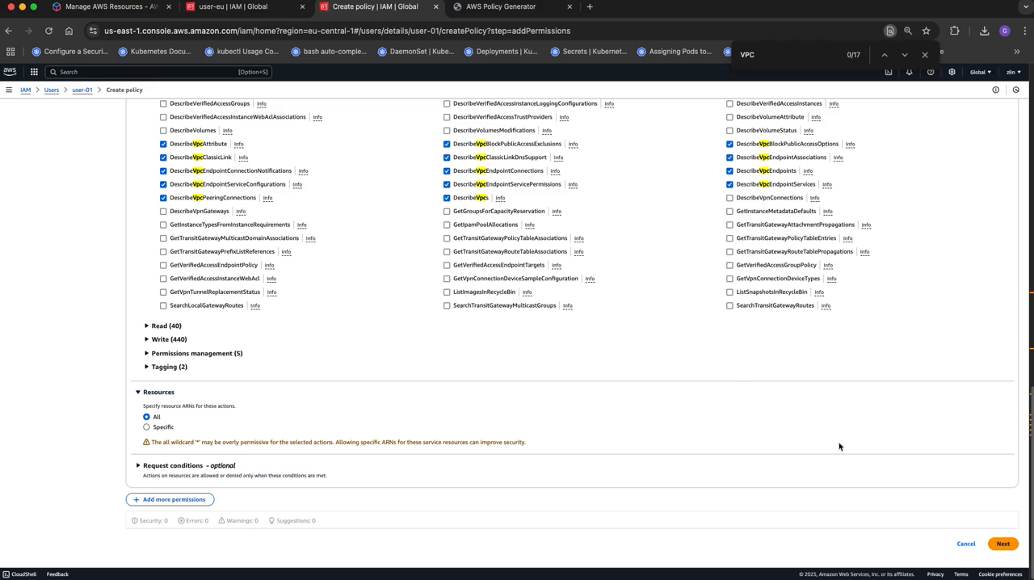
- Continue to the policy review, name the inline policy user-01-inlinePolicy and create it
{"action": "left_click", "coordinate": [1000, 545]}
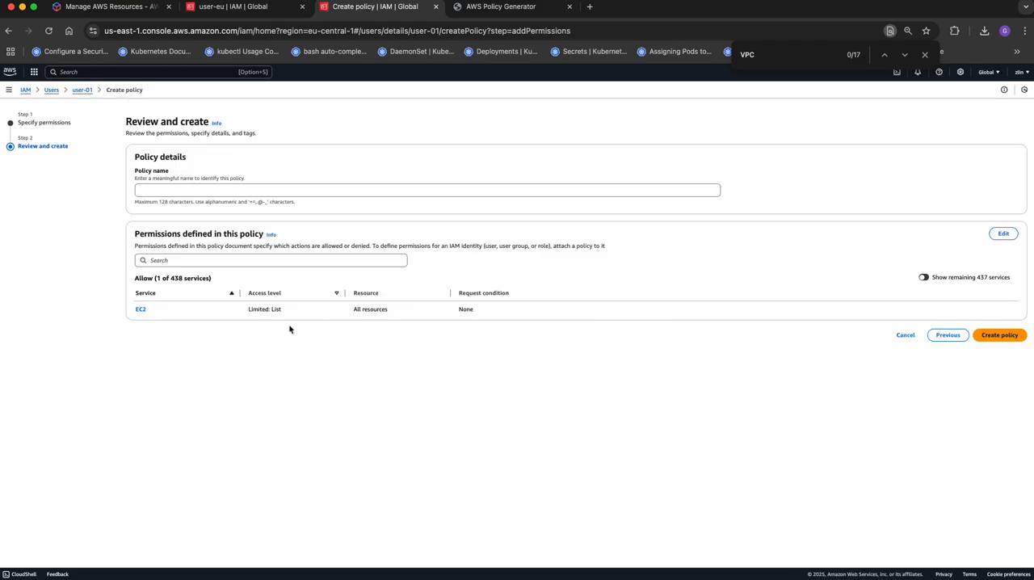
{"action": "left_click", "coordinate": [186, 192]}
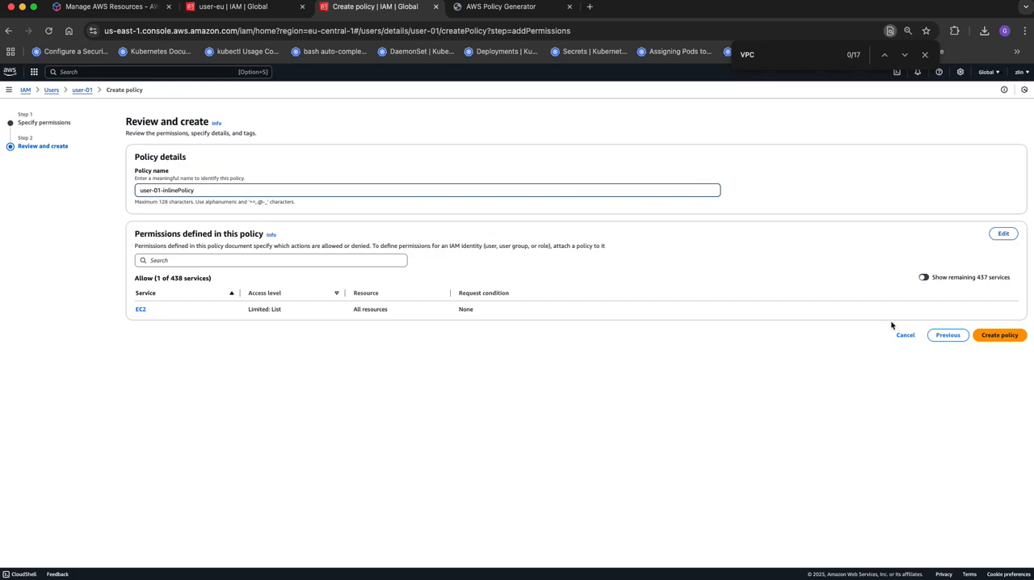
{"action": "left_click", "coordinate": [991, 336]}
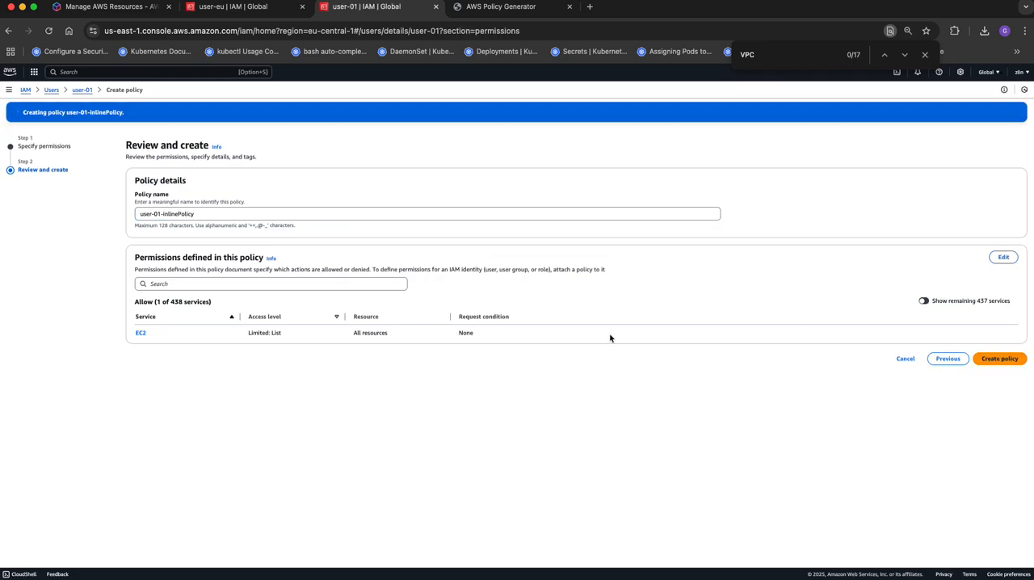
- Expand user-01-inlinePolicy in the user's permissions, examine its JSON statement and dismiss the creation notice
{"action": "left_click", "coordinate": [275, 343]}
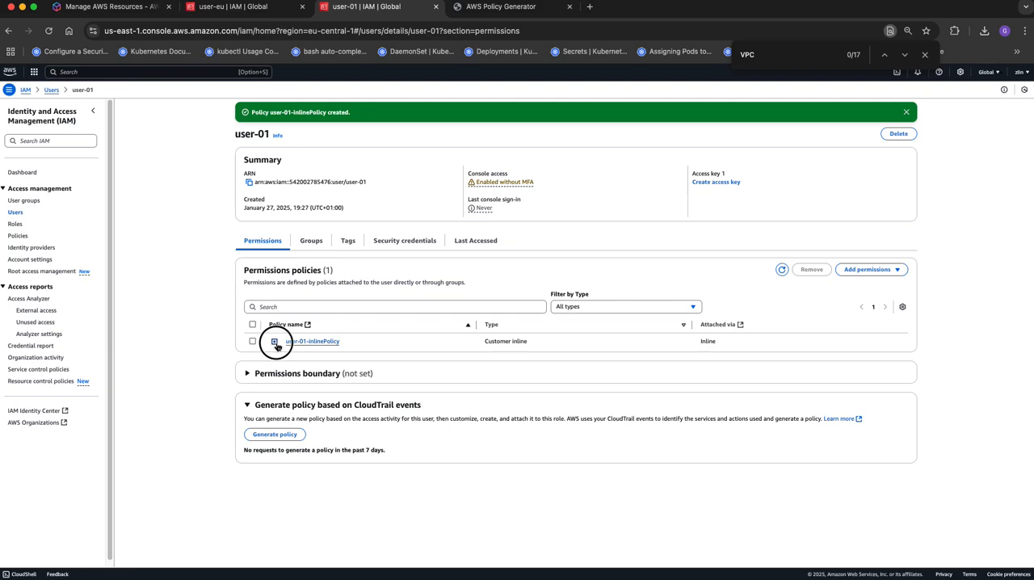
{"action": "scroll", "coordinate": [389, 397], "scroll_direction": "down", "scroll_amount": 5}
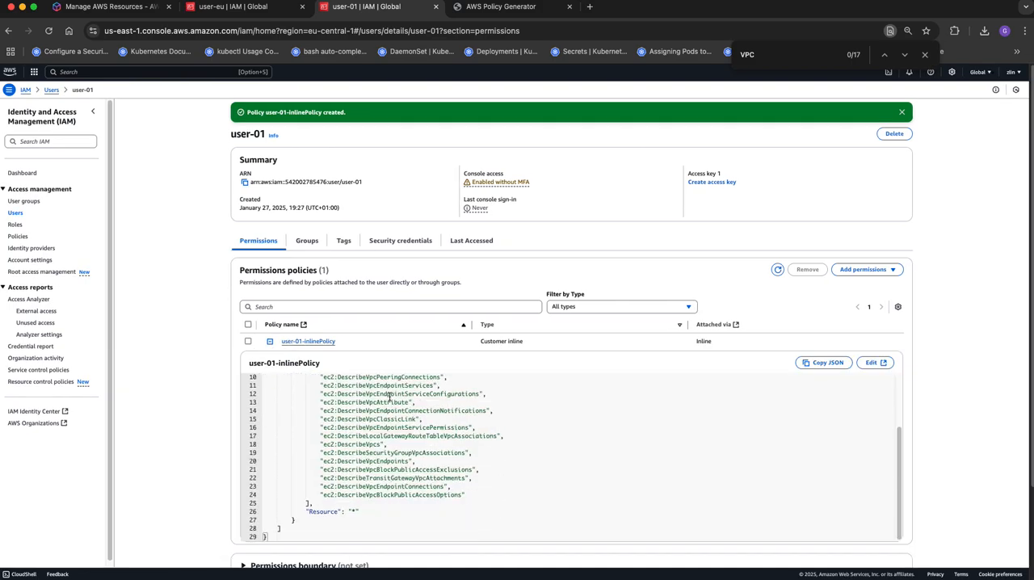
{"action": "scroll", "coordinate": [388, 404], "scroll_direction": "up", "scroll_amount": 5}
{"action": "scroll", "coordinate": [387, 408], "scroll_direction": "down", "scroll_amount": 3}
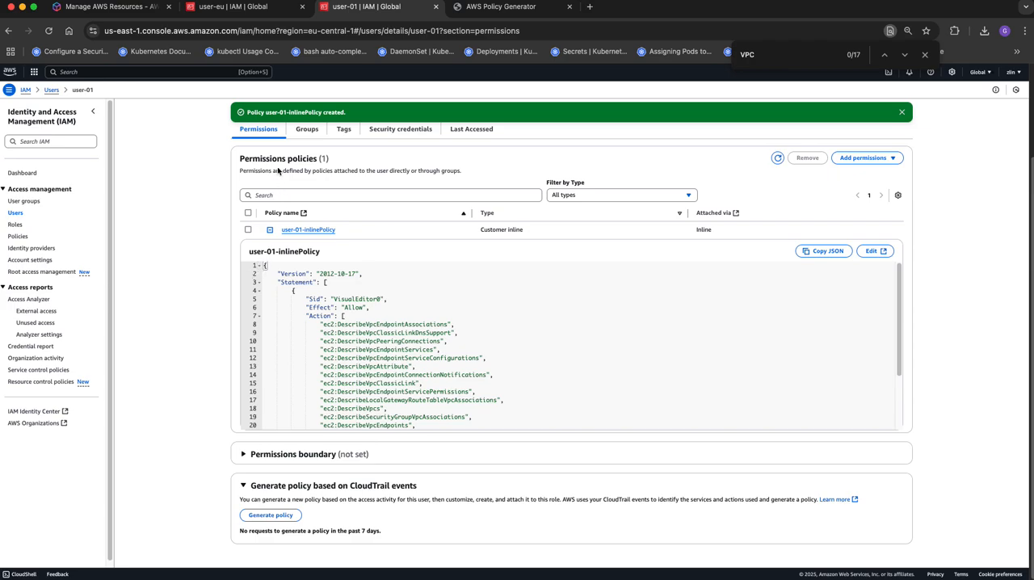
{"action": "left_click", "coordinate": [902, 112]}
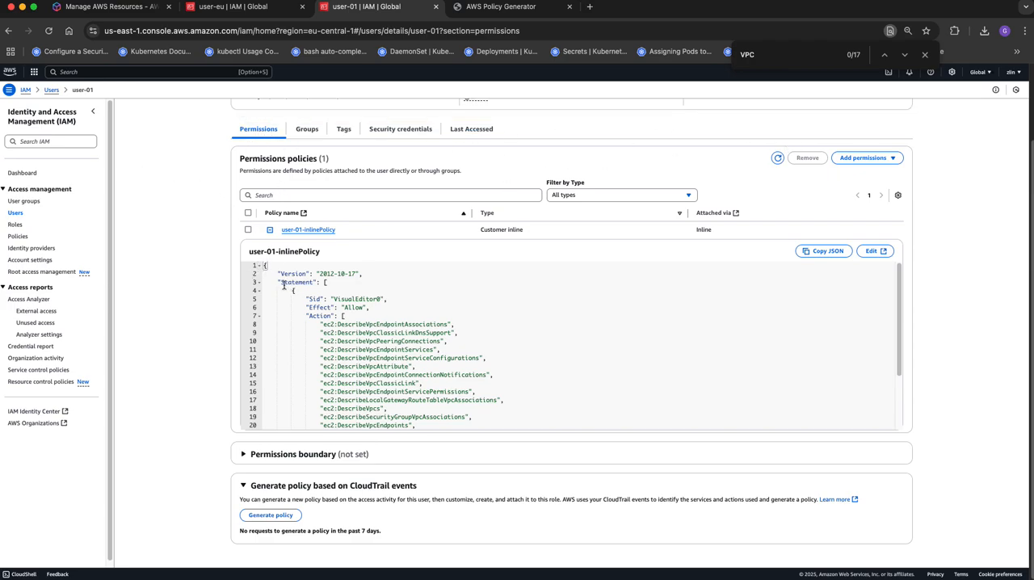
- Open user-01-inlinePolicy in the policy editor and copy the policy's name
{"action": "left_click_drag", "start_coordinate": [349, 230], "coordinate": [281, 230]}
{"action": "key", "text": "super+c"}
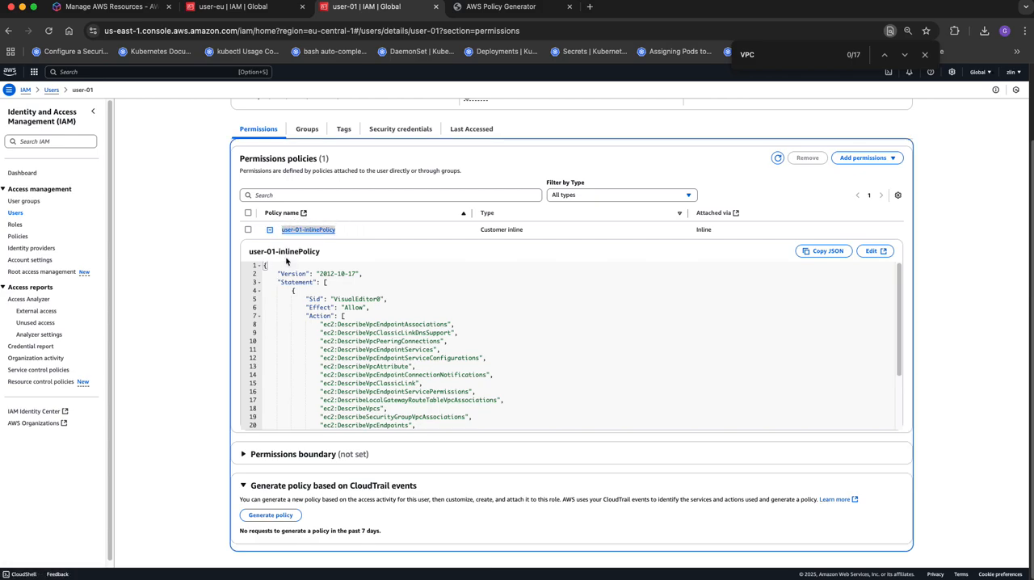
{"action": "left_click", "coordinate": [307, 232]}
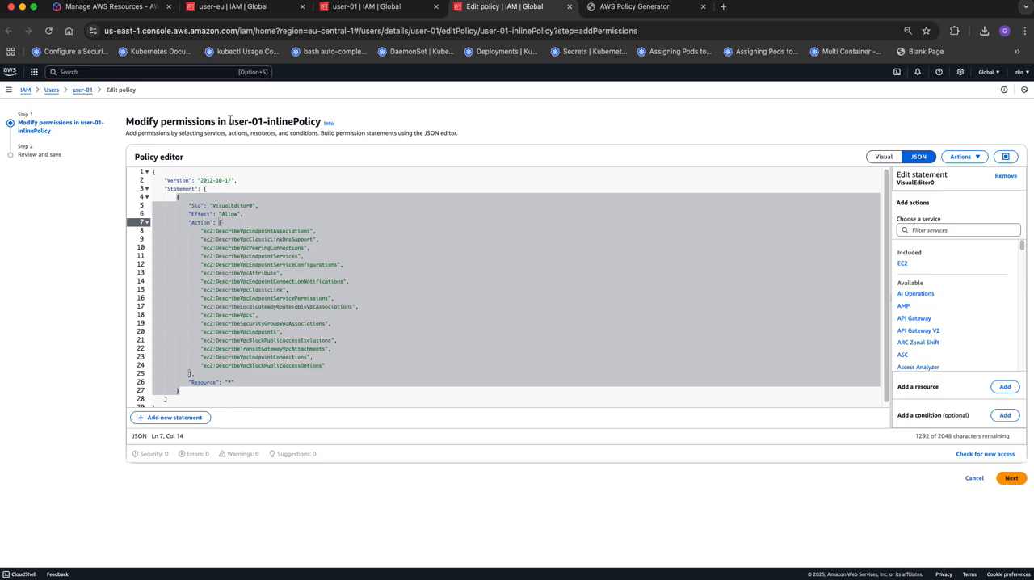
{"action": "left_click_drag", "start_coordinate": [229, 121], "coordinate": [322, 121]}
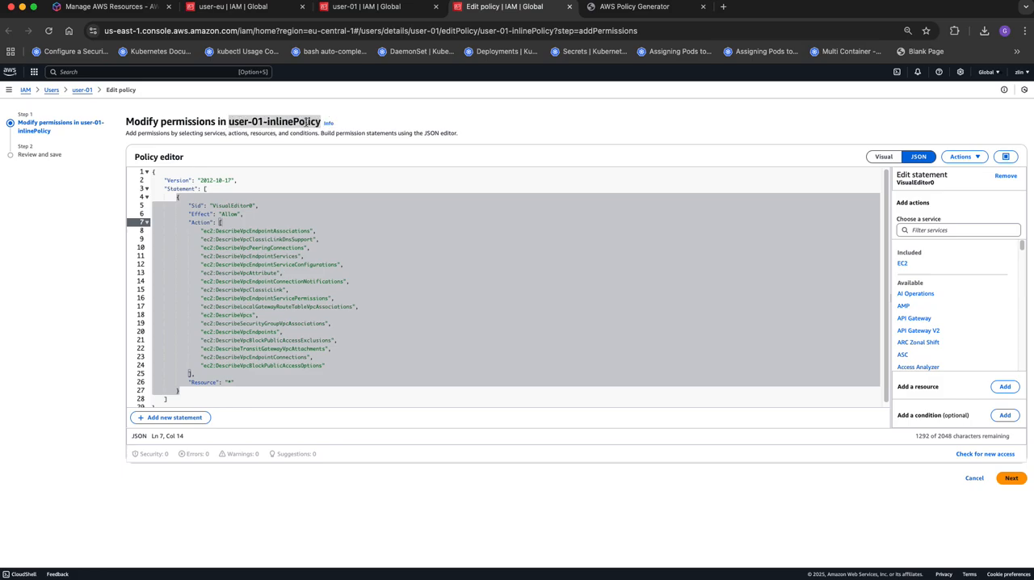
{"action": "right_click", "coordinate": [308, 122]}
{"action": "left_click", "coordinate": [328, 148]}
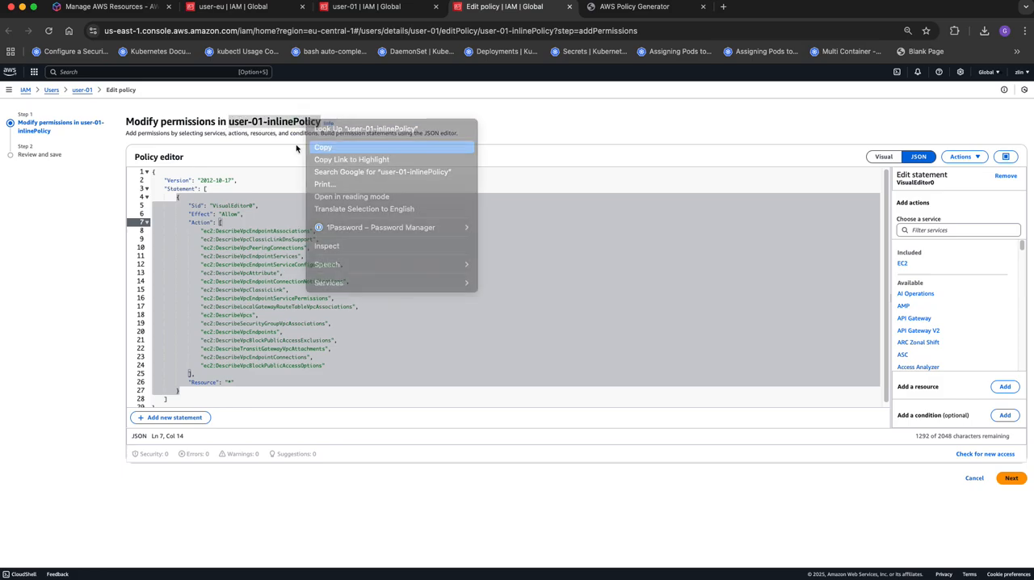
- Search the IAM policies list for user-01-inlinePolicy, shortening the search term until it is cleared
{"action": "left_click", "coordinate": [373, 10]}
{"action": "scroll", "coordinate": [307, 193], "scroll_direction": "up", "scroll_amount": 3}
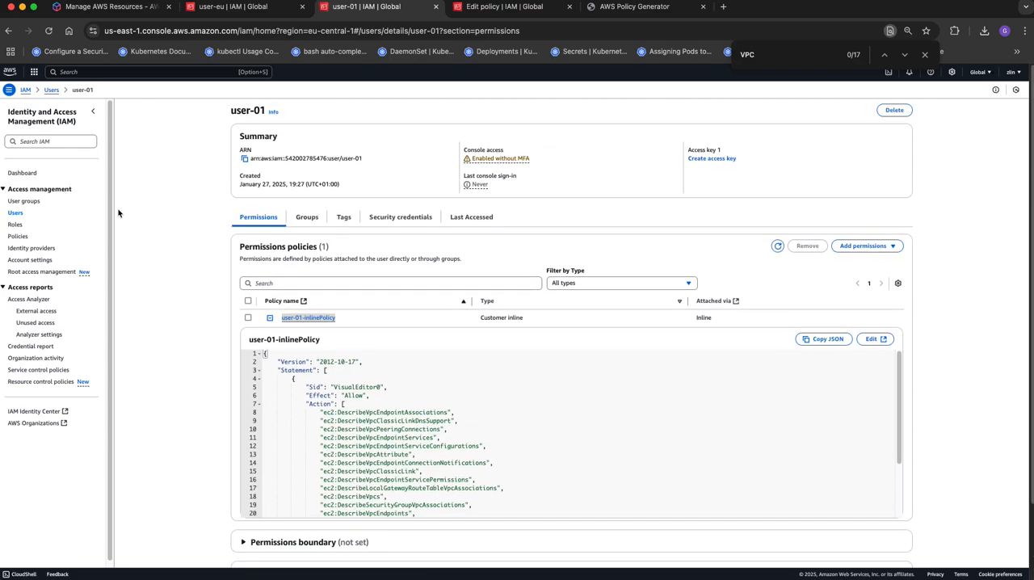
{"action": "left_click", "coordinate": [17, 237]}
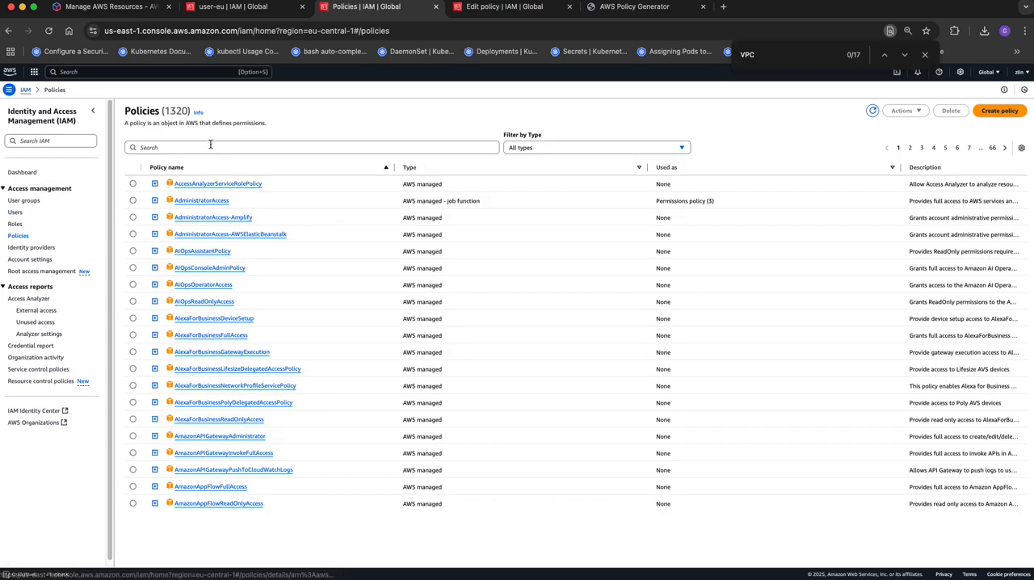
{"action": "left_click", "coordinate": [210, 146]}
{"action": "key", "text": "super+v"}
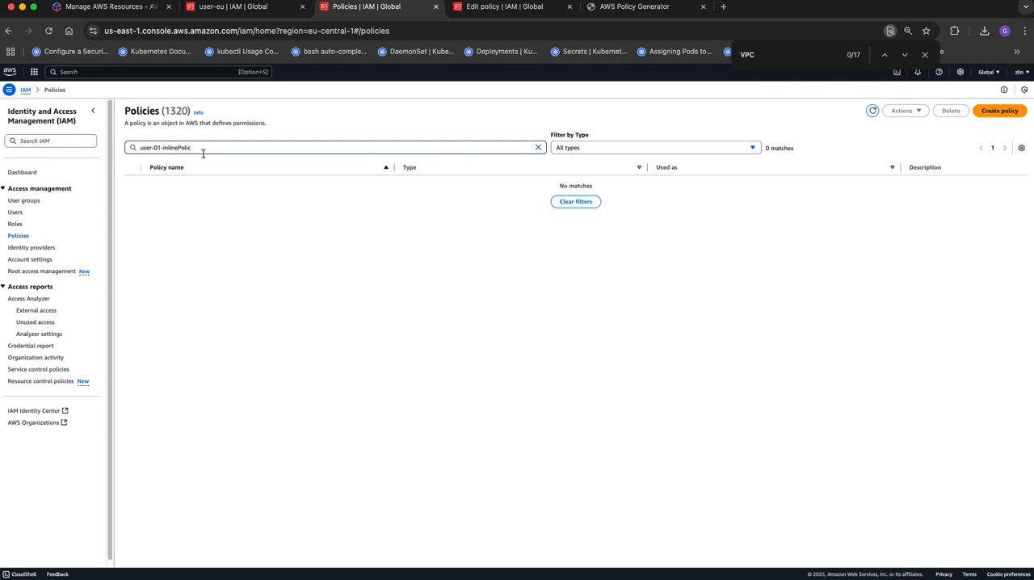
{"action": "key", "text": "BackSpace"}
{"action": "key", "text": "BackSpace"}
{"action": "key", "text": "BackSpace"}
{"action": "key", "text": "BackSpace"}
{"action": "key", "text": "BackSpace"}
{"action": "key", "text": "BackSpace"}
{"action": "key", "text": "BackSpace"}
{"action": "key", "text": "BackSpace"}
{"action": "key", "text": "BackSpace"}
{"action": "key", "text": "BackSpace"}
{"action": "key", "text": "BackSpace"}
{"action": "key", "text": "BackSpace"}
{"action": "key", "text": "BackSpace"}
{"action": "key", "text": "BackSpace"}
{"action": "key", "text": "BackSpace"}
{"action": "key", "text": "BackSpace"}
{"action": "key", "text": "BackSpace"}
{"action": "key", "text": "BackSpace"}
{"action": "key", "text": "BackSpace"}
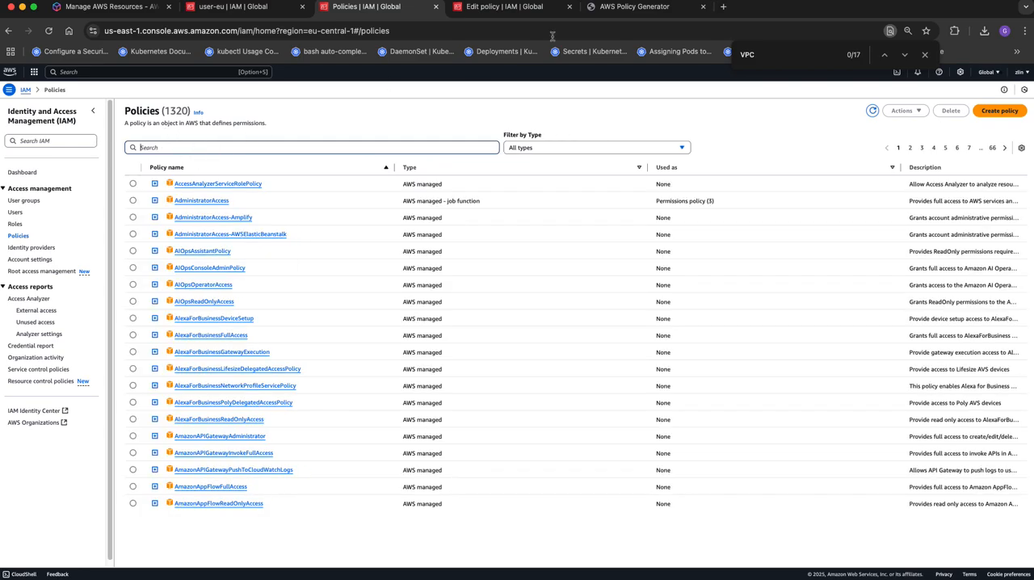
- Return to the open policy editor, examine the JSON and the review page, and close the editor without saving
{"action": "left_click", "coordinate": [526, 8]}
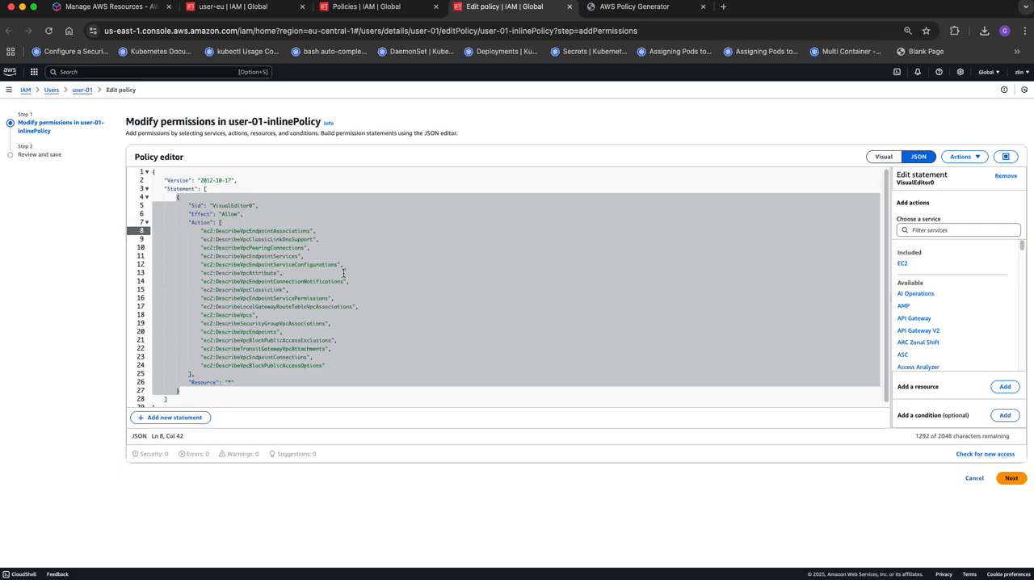
{"action": "left_click", "coordinate": [343, 274]}
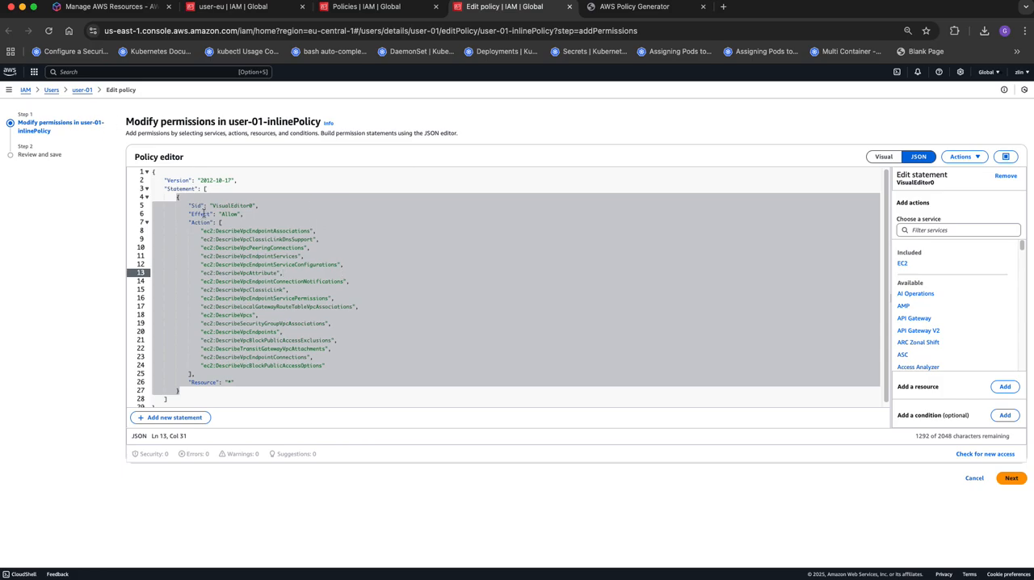
{"action": "scroll", "coordinate": [234, 245], "scroll_direction": "down", "scroll_amount": 1}
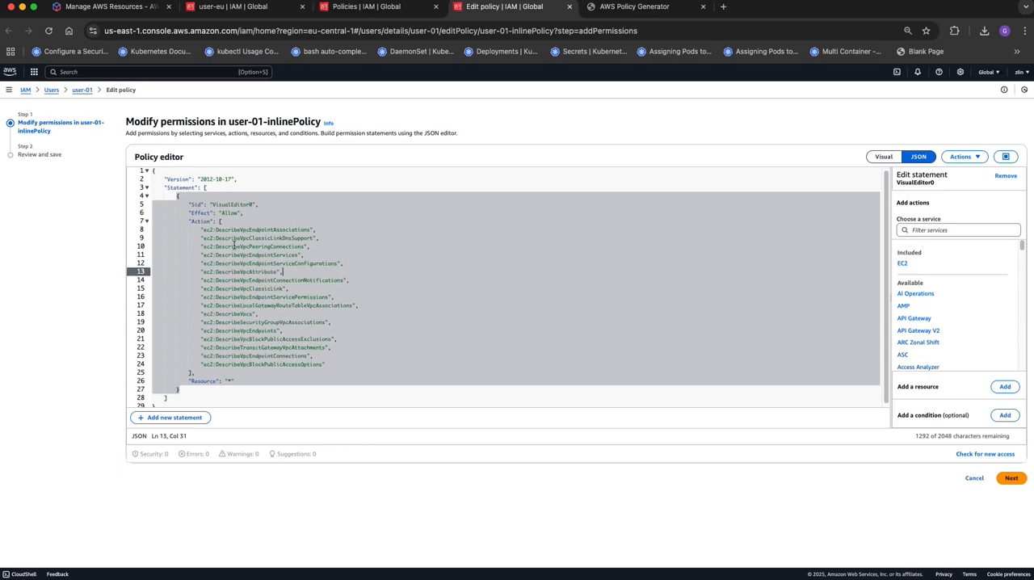
{"action": "left_click", "coordinate": [29, 91]}
{"action": "left_click", "coordinate": [575, 354]}
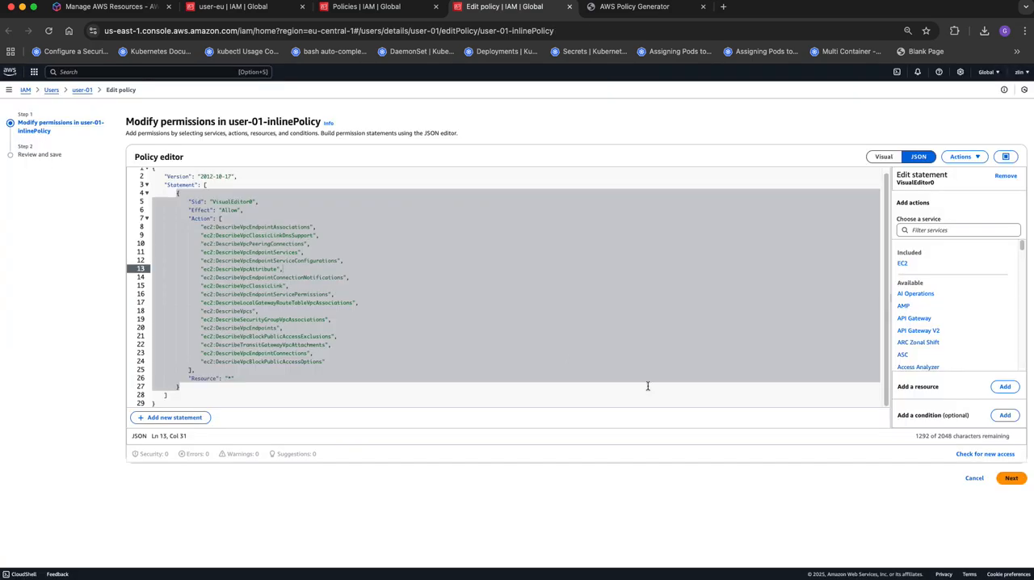
{"action": "left_click", "coordinate": [1008, 478]}
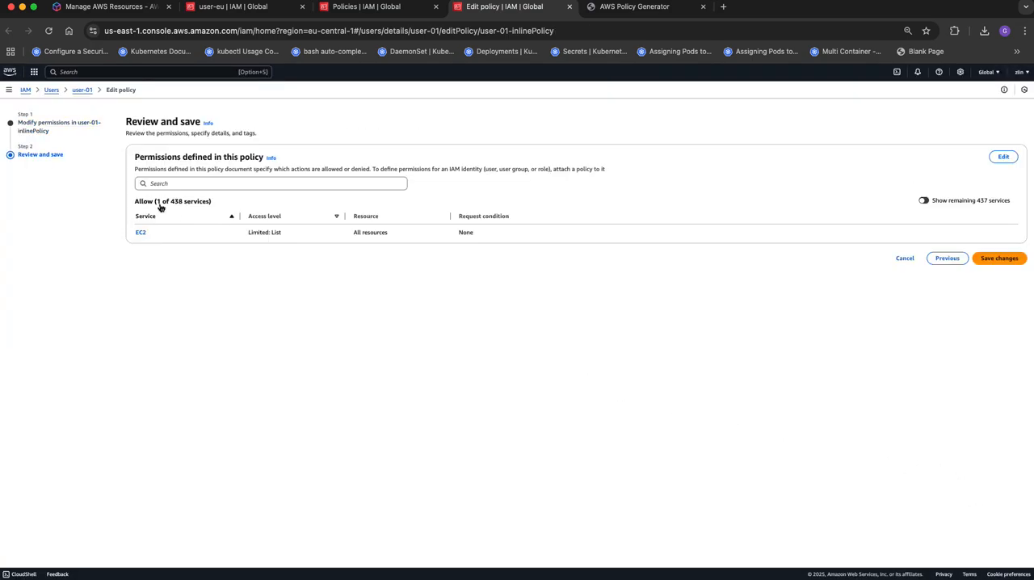
{"action": "left_click", "coordinate": [569, 7]}
{"action": "left_click", "coordinate": [463, 153]}
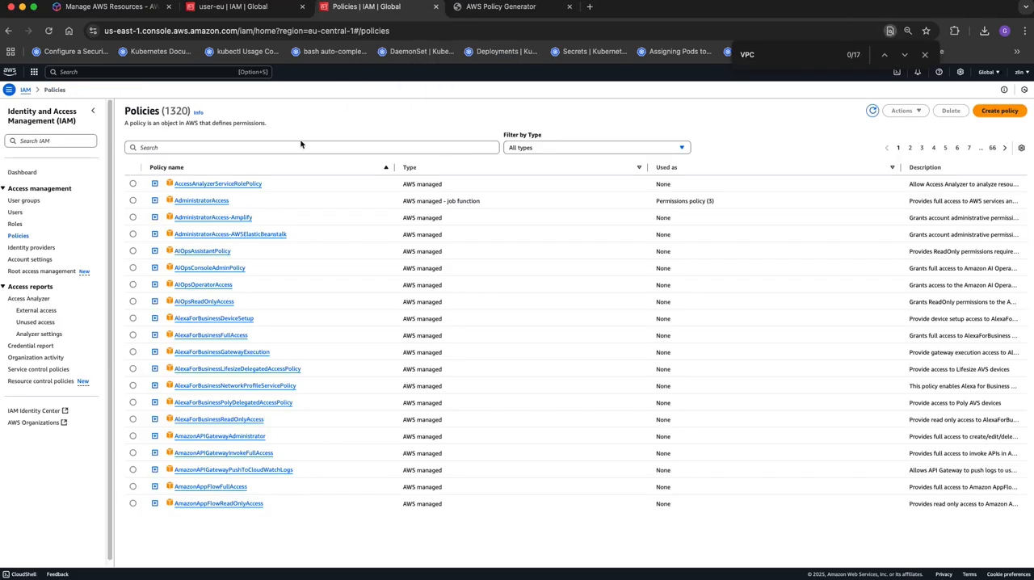
- Create a user group named inlinePolicyTest without adding any users or permissions policies
{"action": "left_click", "coordinate": [24, 202]}
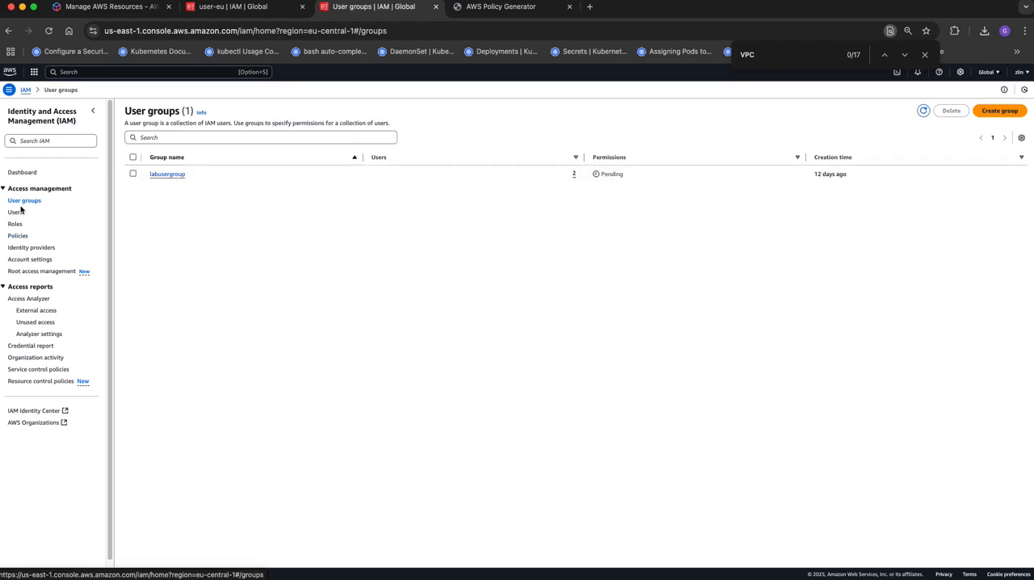
{"action": "left_click", "coordinate": [999, 111]}
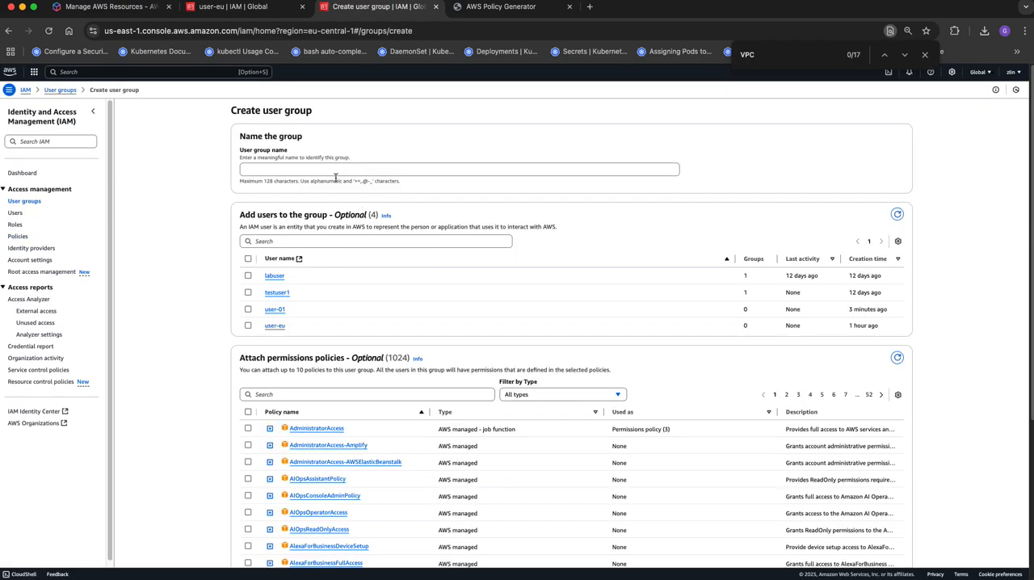
{"action": "left_click", "coordinate": [330, 171]}
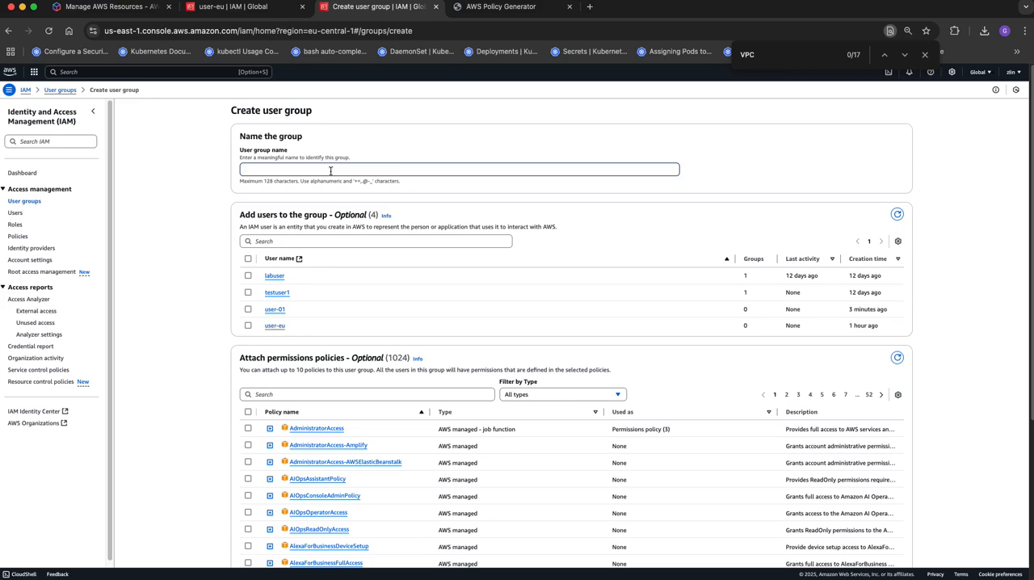
{"action": "type", "text": "inlinePolicyTest"}
{"action": "scroll", "coordinate": [396, 157], "scroll_direction": "down", "scroll_amount": 5}
{"action": "left_click", "coordinate": [881, 543]}
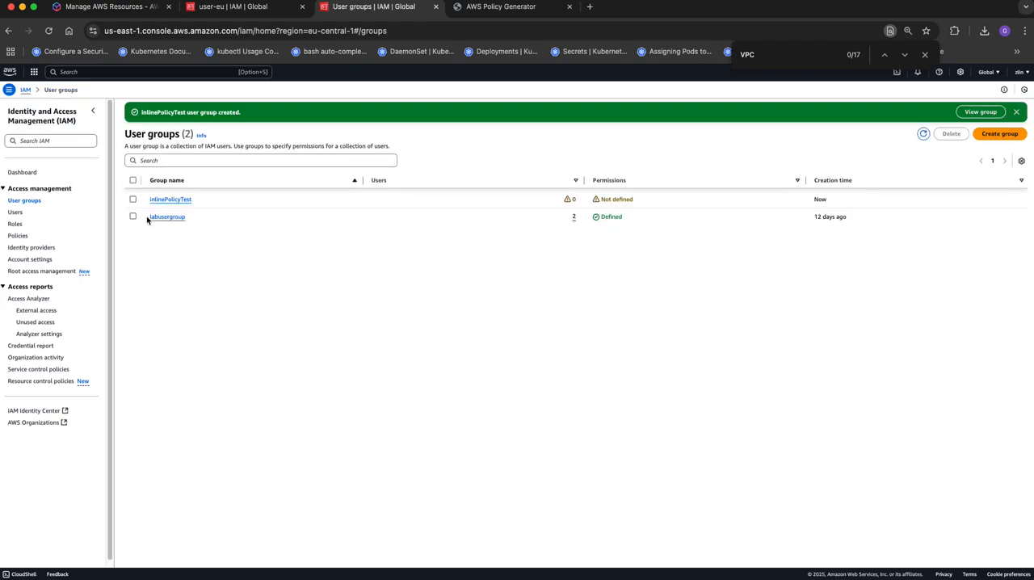
- Open the permissions of the inlinePolicyTest group and start creating an inline policy for it
{"action": "left_click", "coordinate": [133, 199]}
{"action": "left_click", "coordinate": [169, 200]}
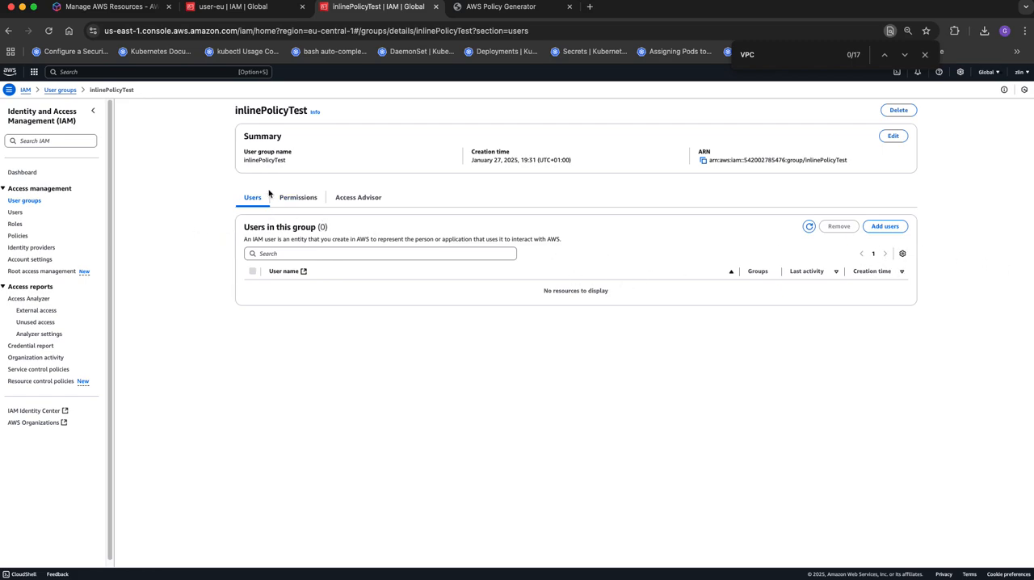
{"action": "left_click", "coordinate": [299, 198]}
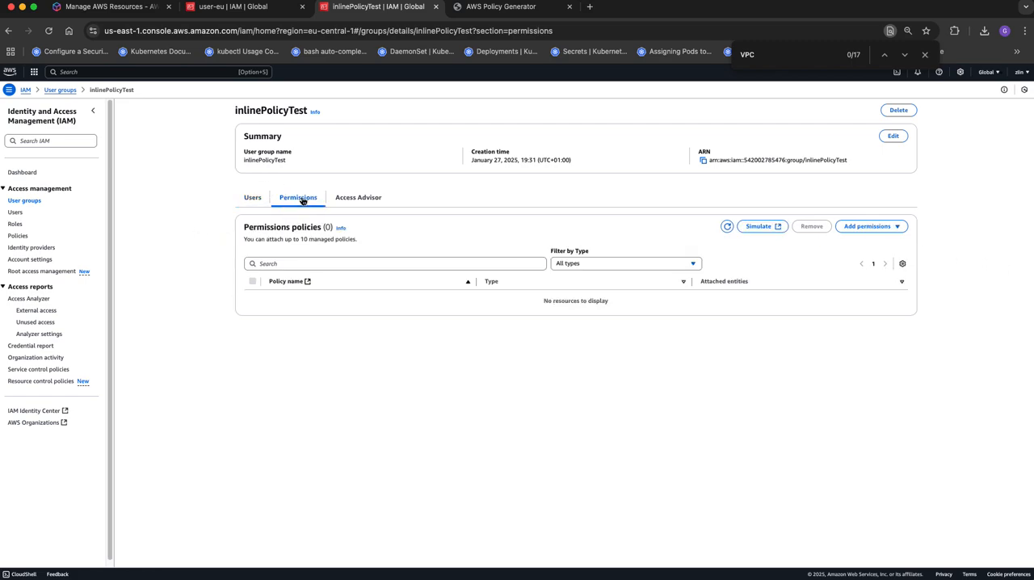
{"action": "left_click", "coordinate": [897, 227]}
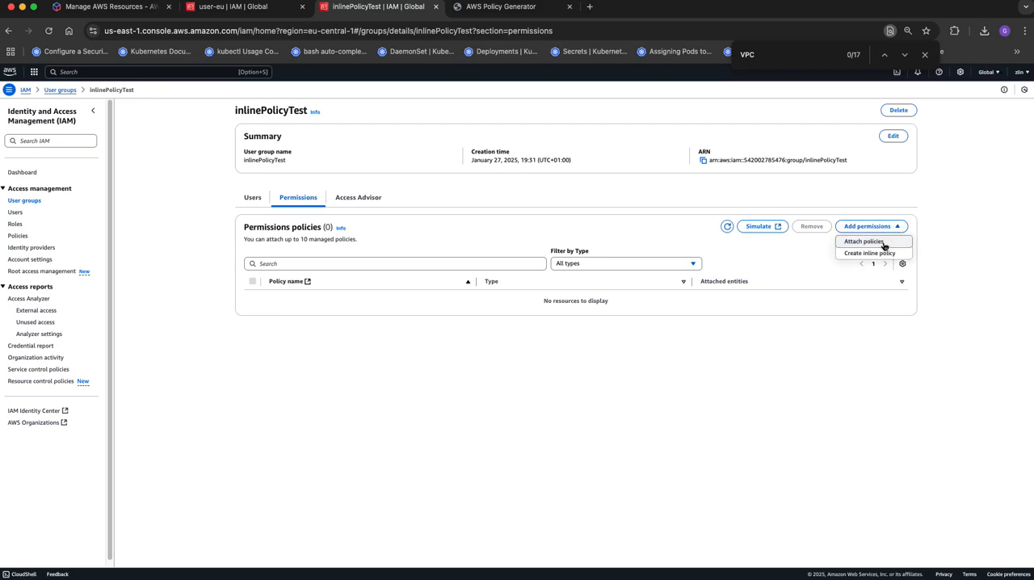
{"action": "left_click", "coordinate": [883, 252]}
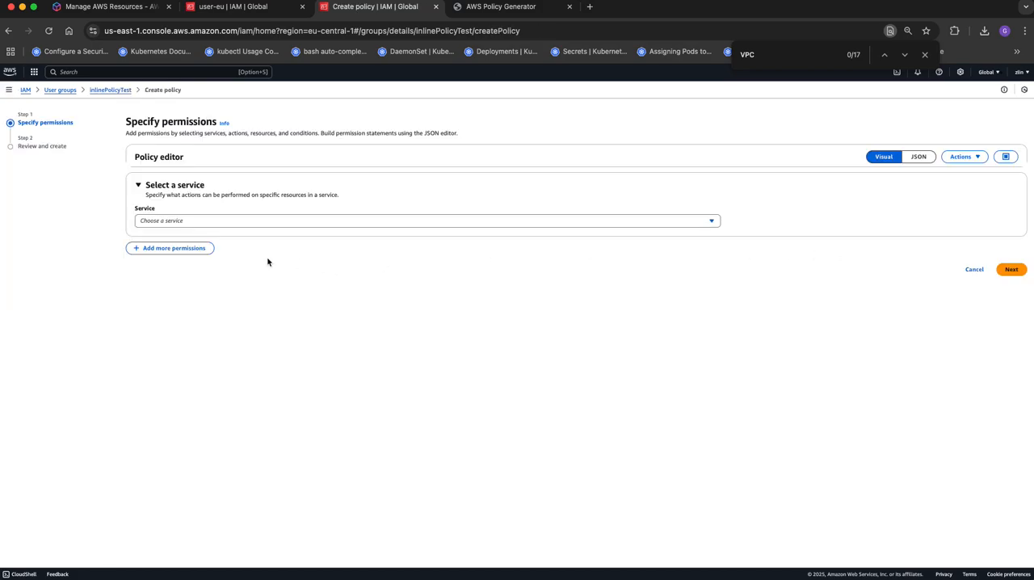
- Switch the group's inline policy editor to JSON and clear the default policy text
{"action": "left_click", "coordinate": [918, 156]}
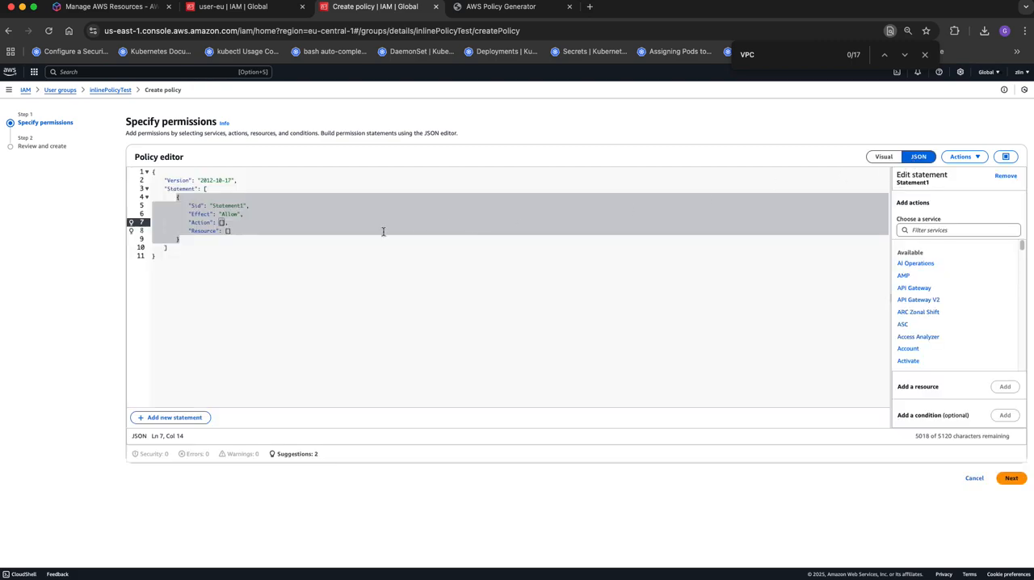
{"action": "left_click", "coordinate": [318, 254]}
{"action": "key", "text": "super+a"}
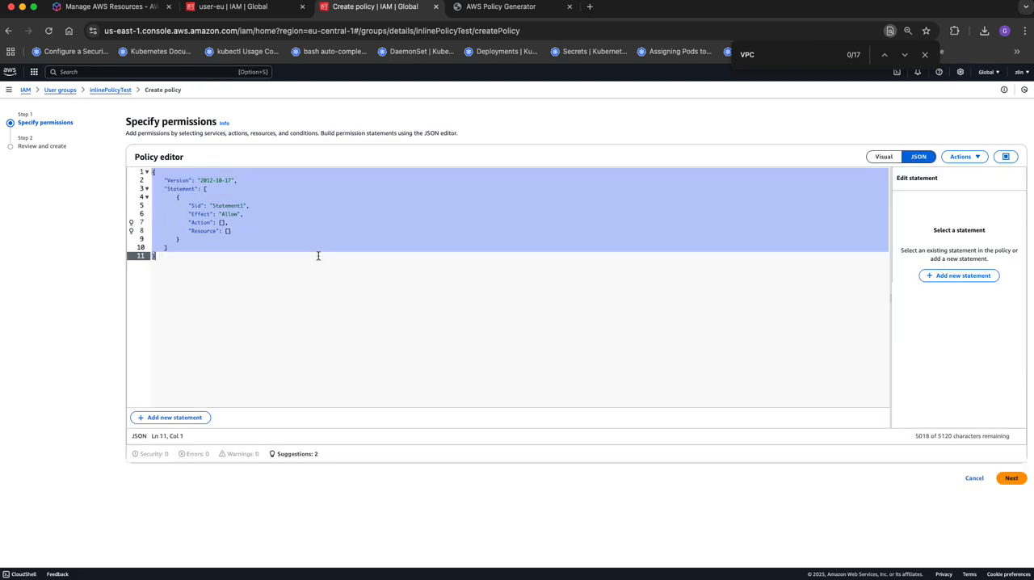
{"action": "key", "text": "BackSpace"}
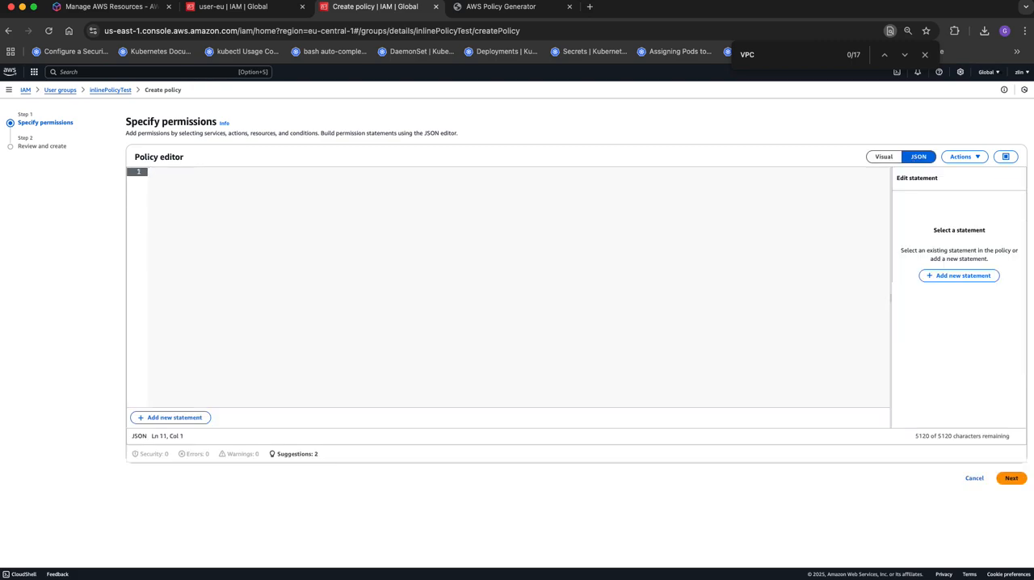
- Copy the complete EC2 policy JSON from the AWS Policy Generator and paste it into the empty inline policy editor
{"action": "left_click", "coordinate": [498, 8]}
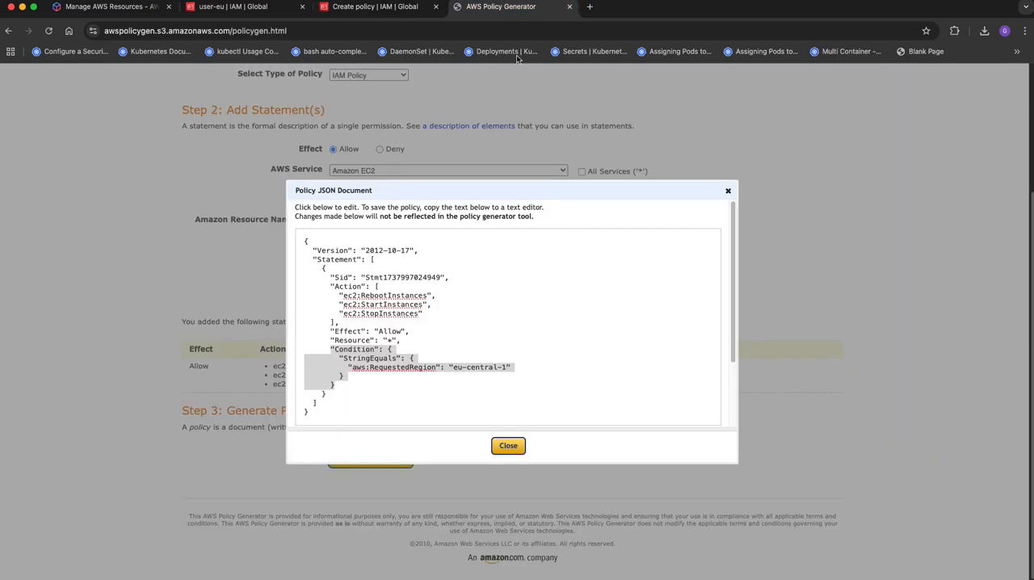
{"action": "left_click", "coordinate": [502, 339]}
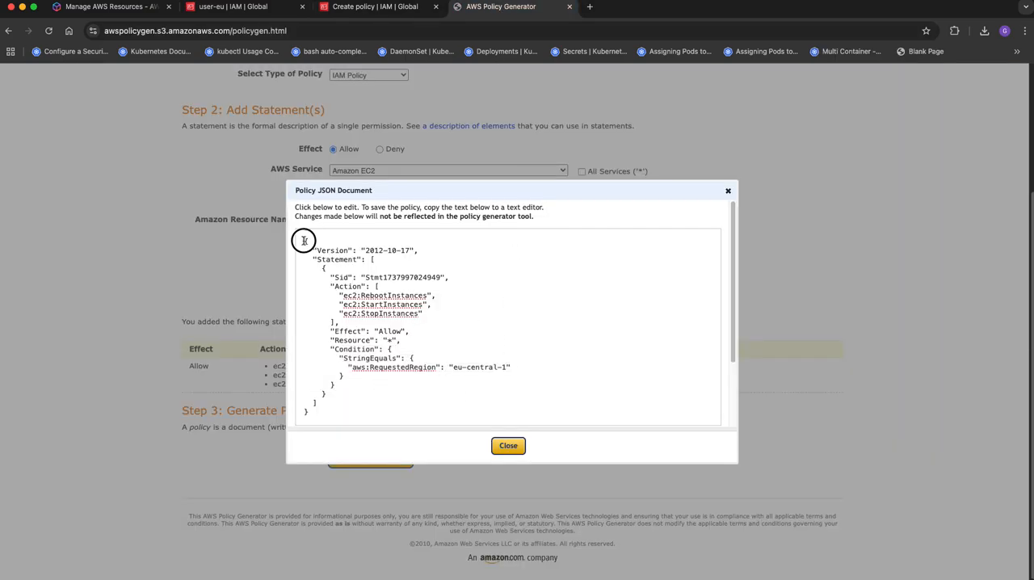
{"action": "left_click_drag", "start_coordinate": [304, 241], "coordinate": [431, 400]}
{"action": "right_click", "coordinate": [412, 336]}
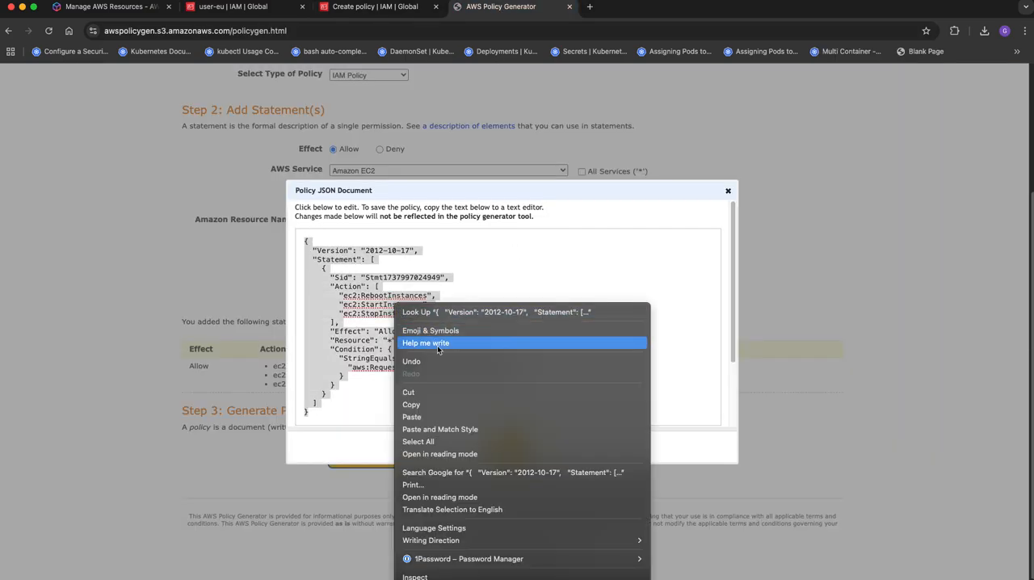
{"action": "left_click", "coordinate": [431, 405]}
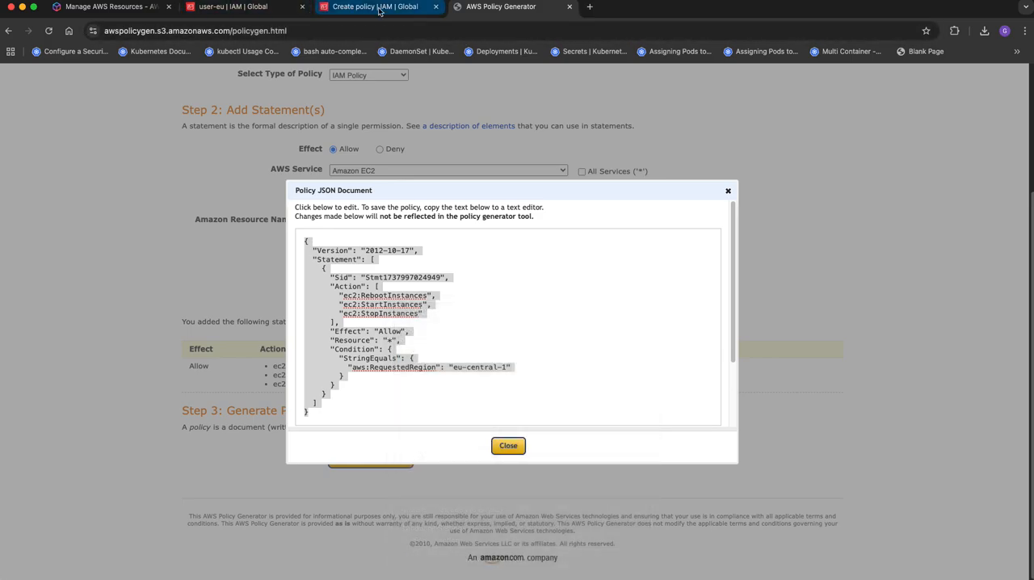
{"action": "left_click", "coordinate": [351, 9]}
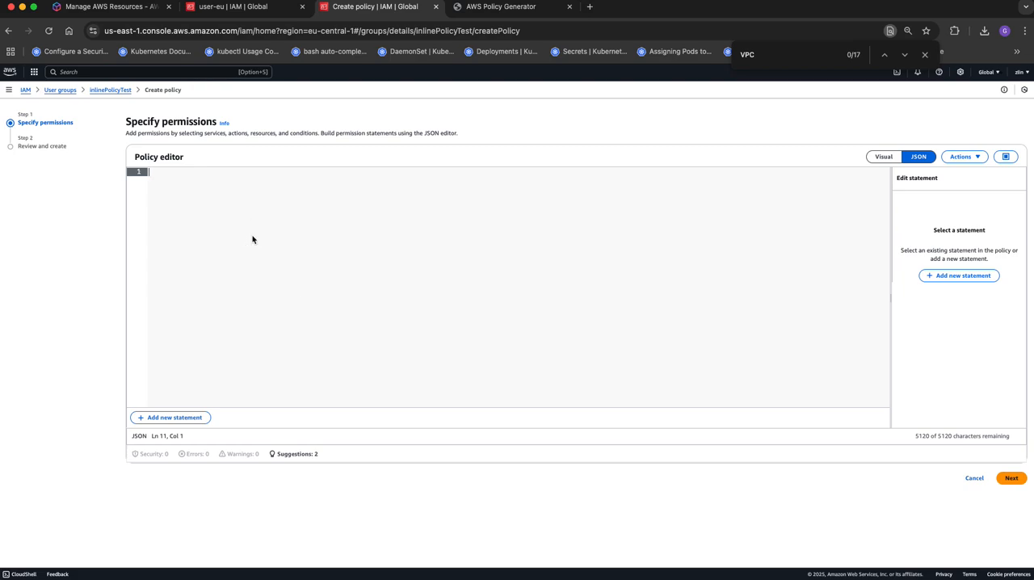
{"action": "key", "text": "super+v"}
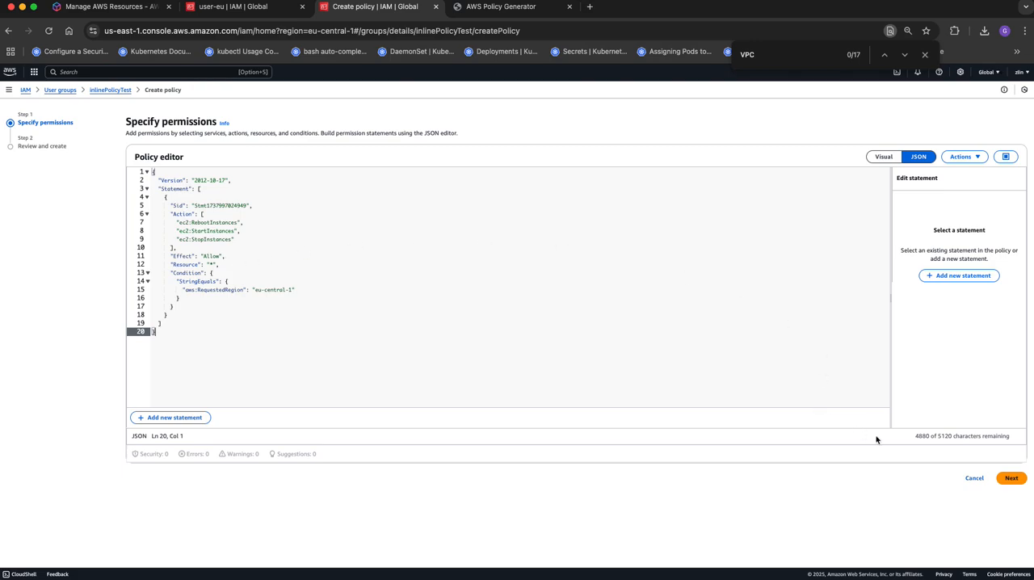
- Continue to the review, name the inline policy Group-InlinePolicy and create it
{"action": "left_click", "coordinate": [1012, 480]}
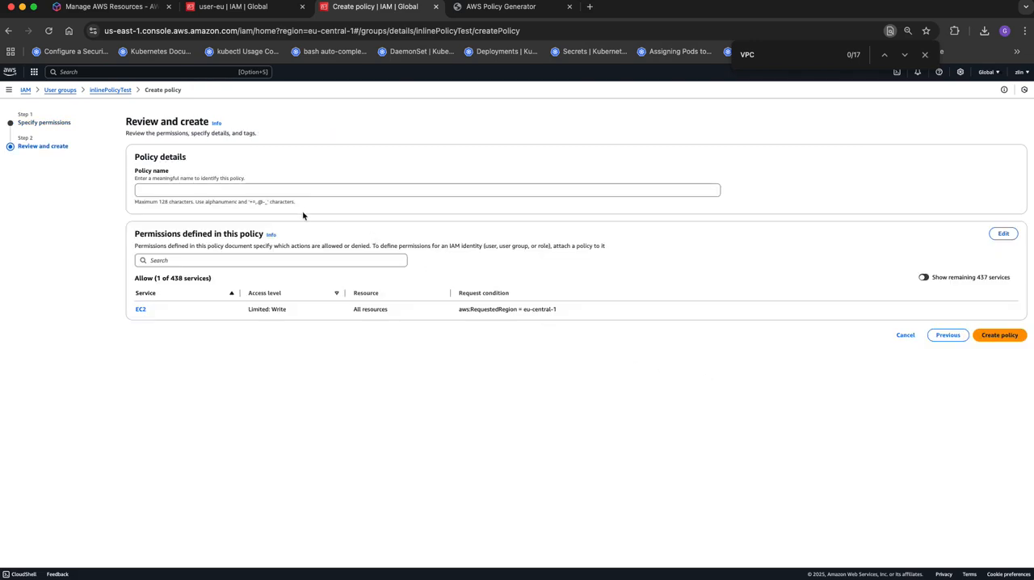
{"action": "left_click", "coordinate": [288, 189]}
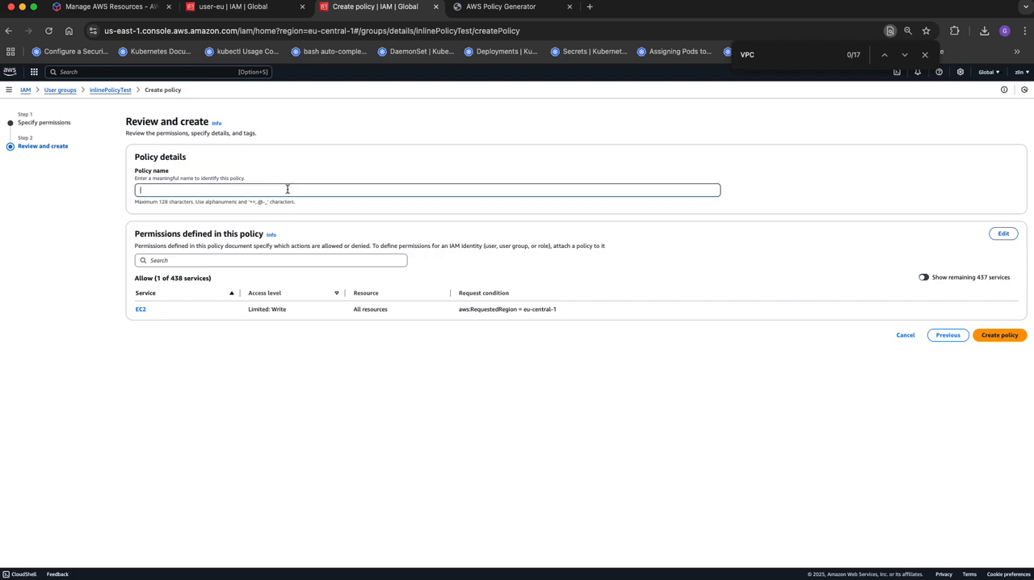
{"action": "type", "text": "Group-InlinePolicy"}
{"action": "left_click", "coordinate": [999, 335]}
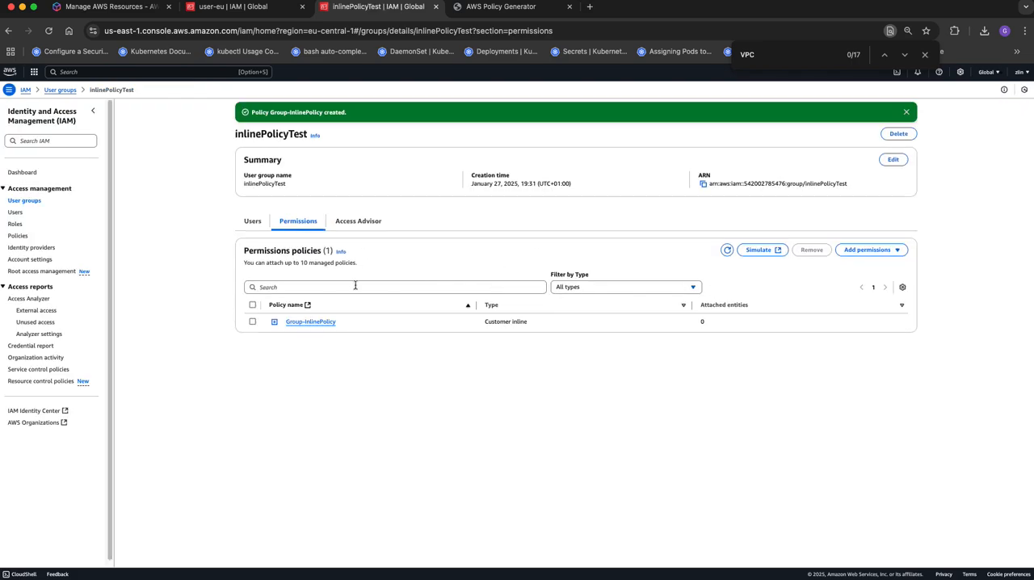
- Examine the JSON of Group-InlinePolicy and the inlinePolicyTest group's list of users
{"action": "left_click", "coordinate": [275, 321]}
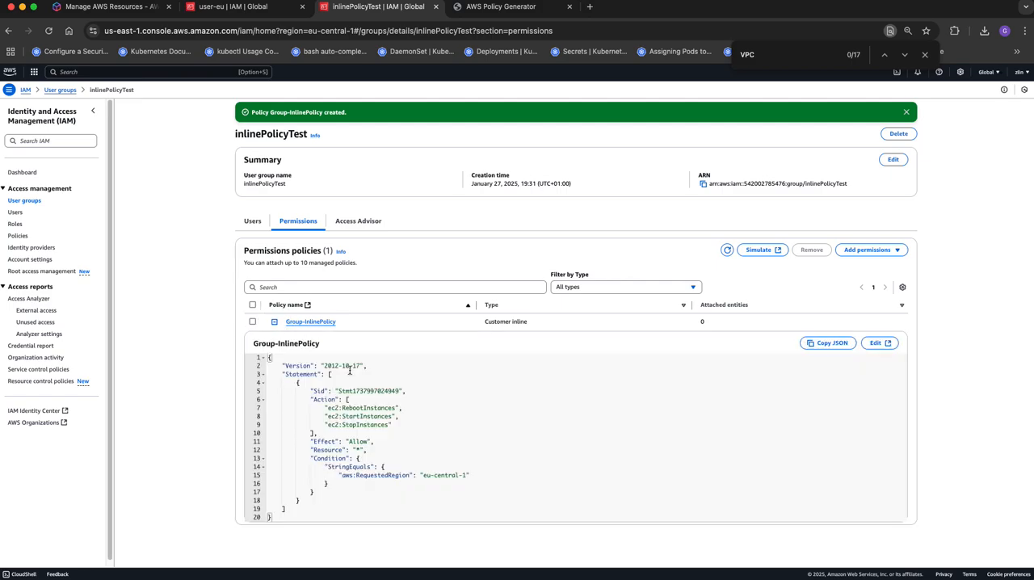
{"action": "left_click", "coordinate": [252, 220]}
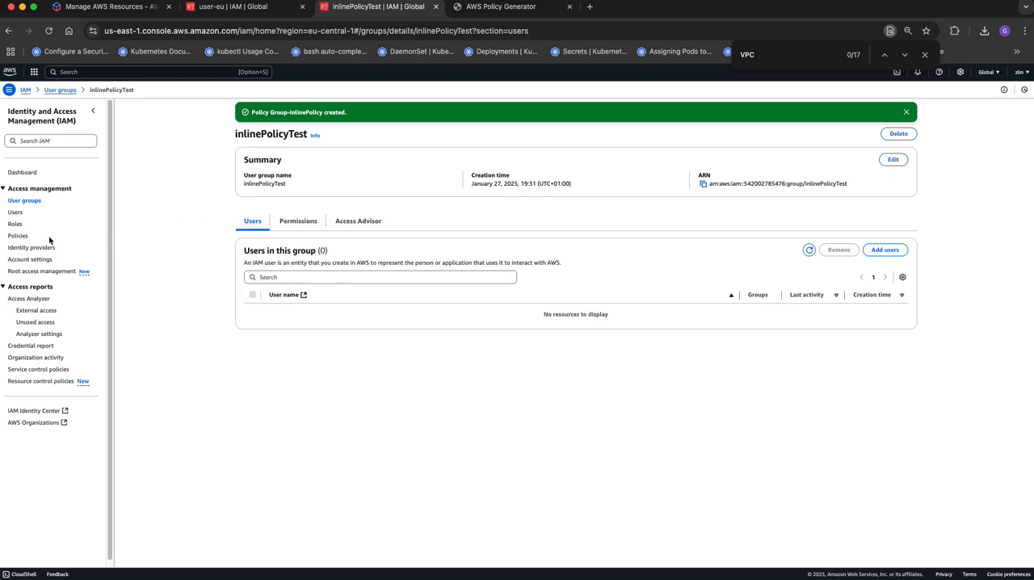
- Search the IAM roles list for "Ec" and clear the search term
{"action": "left_click", "coordinate": [15, 224]}
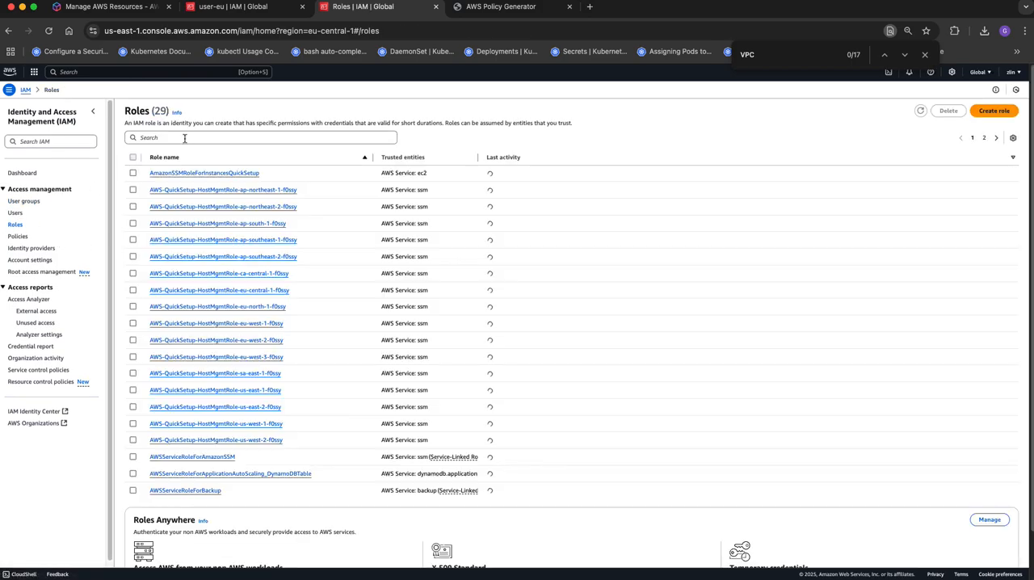
{"action": "left_click", "coordinate": [187, 132]}
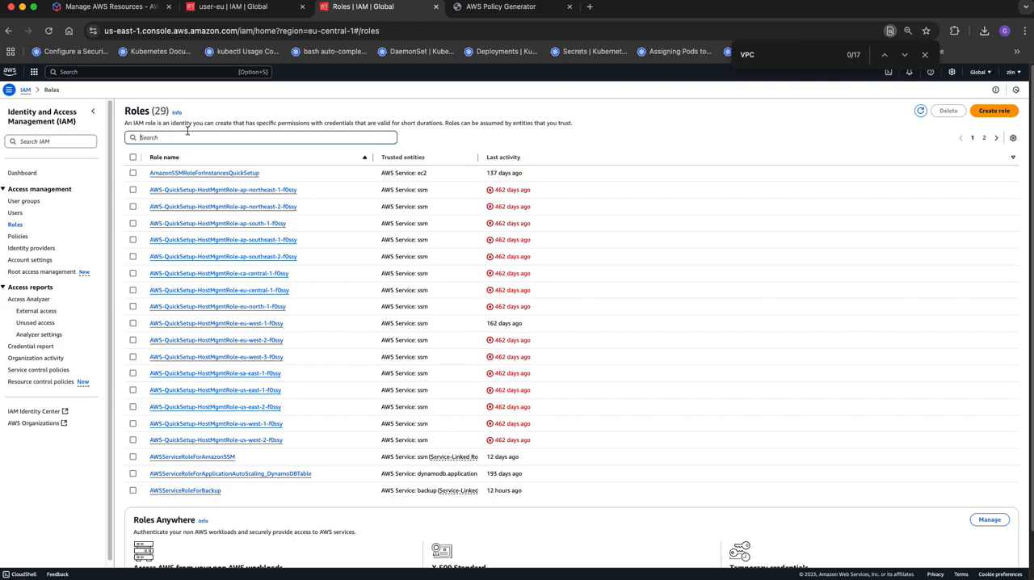
{"action": "type", "text": "Ec"}
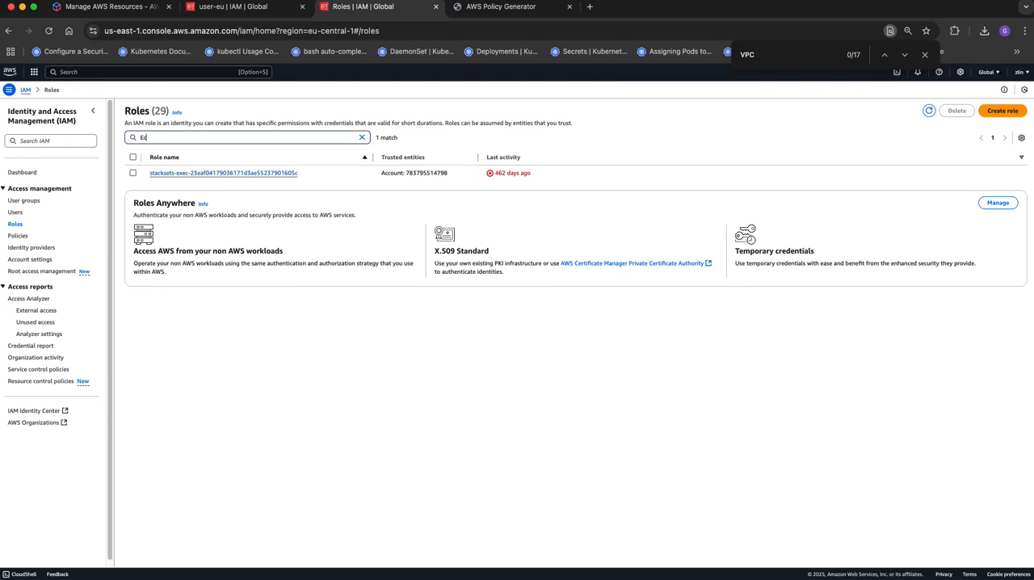
{"action": "key", "text": "BackSpace"}
{"action": "key", "text": "BackSpace"}
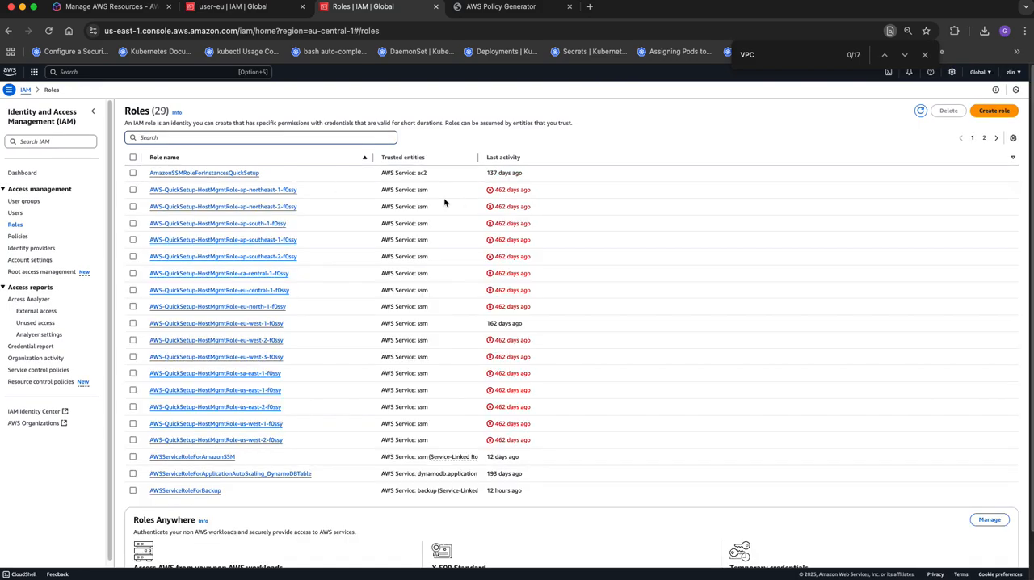
- Look through both pages of the roles list, checking the trusted entities, and return to the first page
{"action": "left_click", "coordinate": [401, 159]}
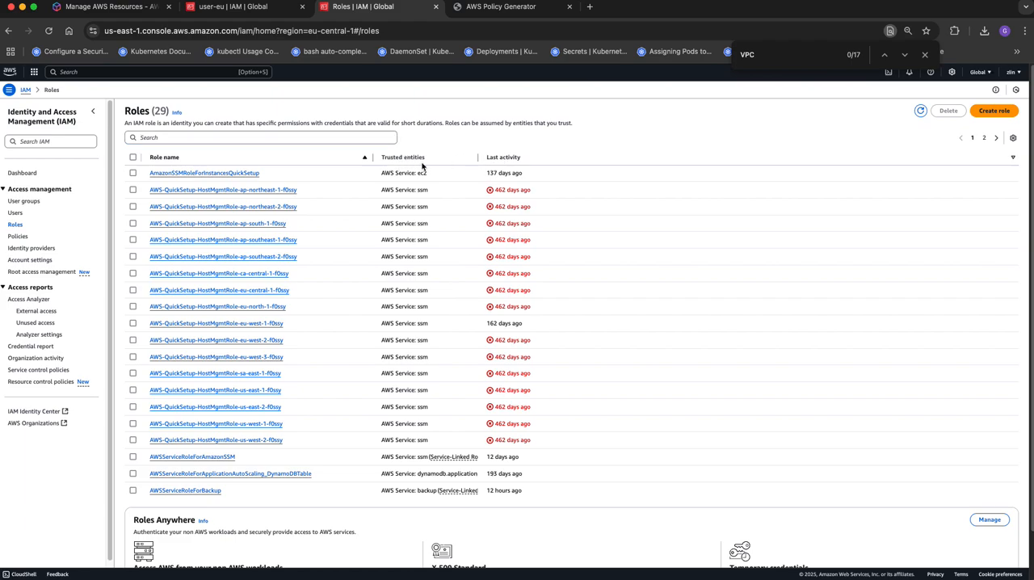
{"action": "left_click", "coordinate": [400, 155]}
{"action": "scroll", "coordinate": [382, 234], "scroll_direction": "down", "scroll_amount": 2}
{"action": "scroll", "coordinate": [383, 241], "scroll_direction": "up", "scroll_amount": 2}
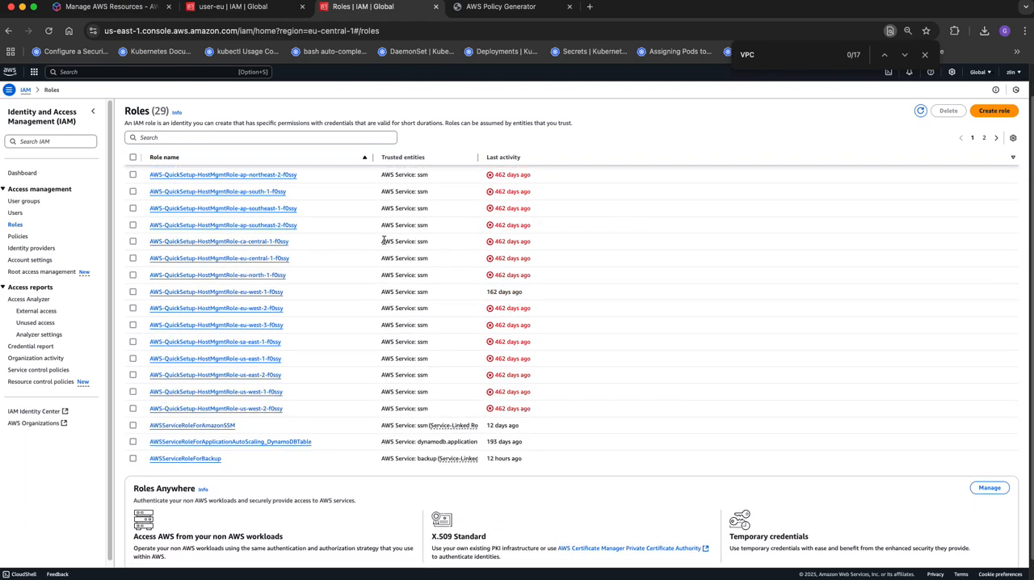
{"action": "left_click", "coordinate": [997, 138]}
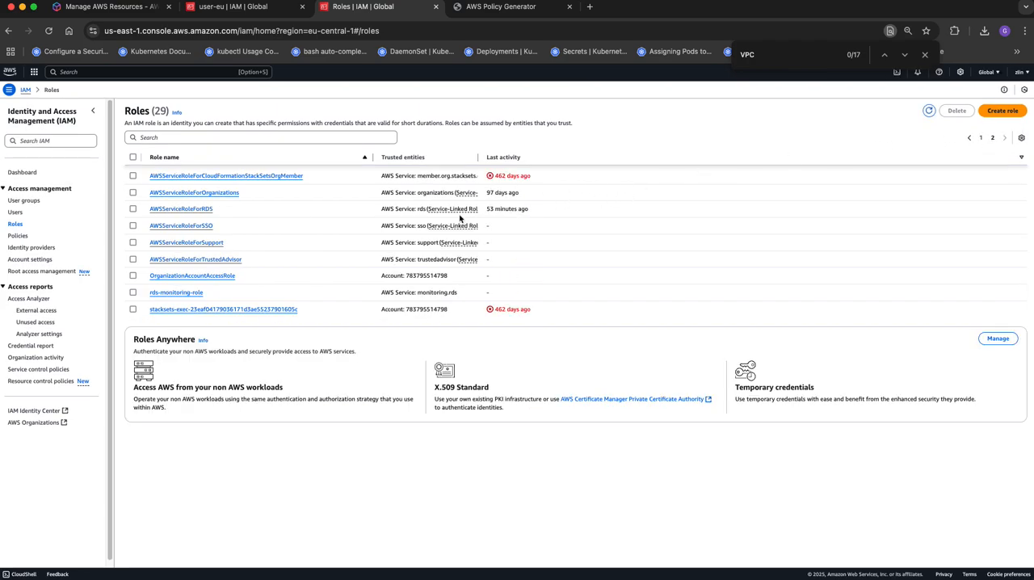
{"action": "left_click", "coordinate": [968, 138]}
- Examine the options for adding permissions to the AmazonSSMRoleForInstancesQuickSetup role, including inline policy creation, and return to the roles list
{"action": "left_click", "coordinate": [174, 176]}
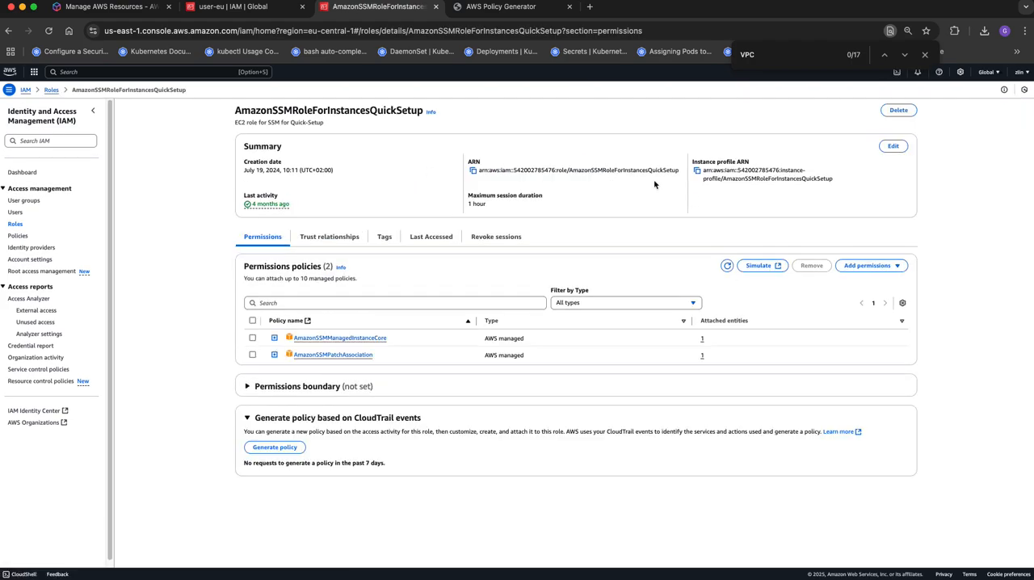
{"action": "left_click", "coordinate": [893, 265]}
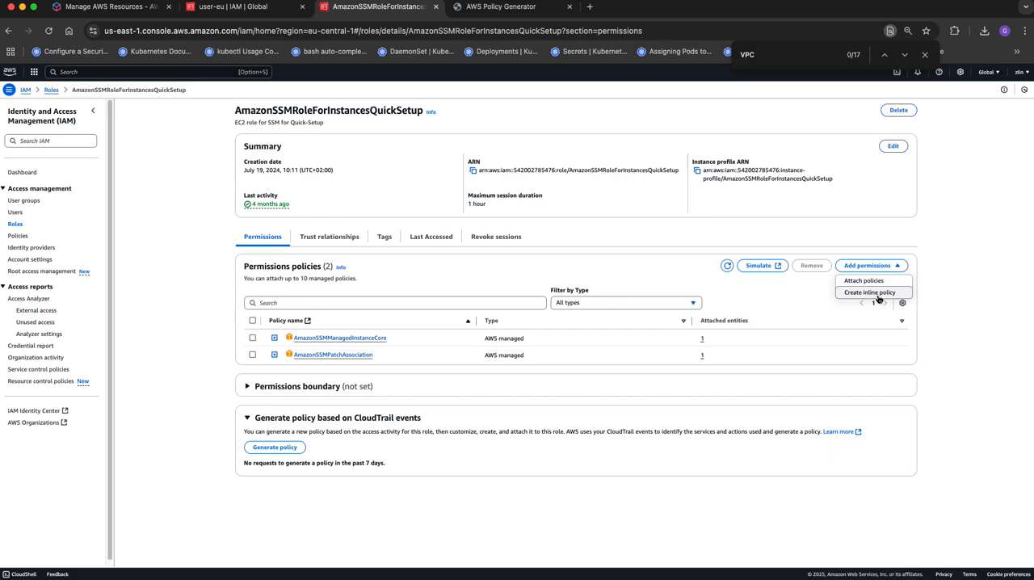
{"action": "left_click", "coordinate": [17, 224]}
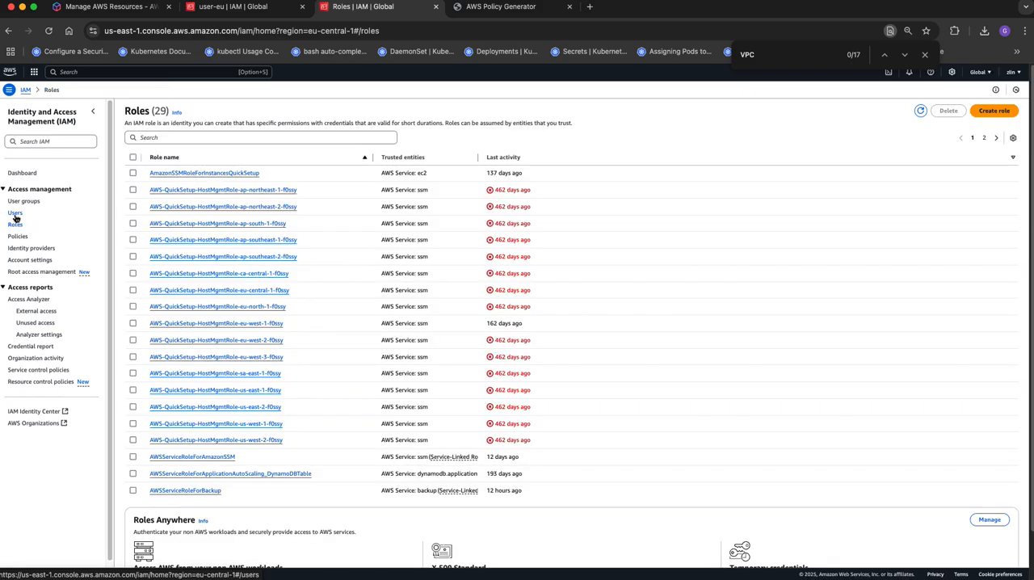
- Open user-01 from the users list, expand its inline policy and copy the policy name
{"action": "left_click", "coordinate": [15, 213]}
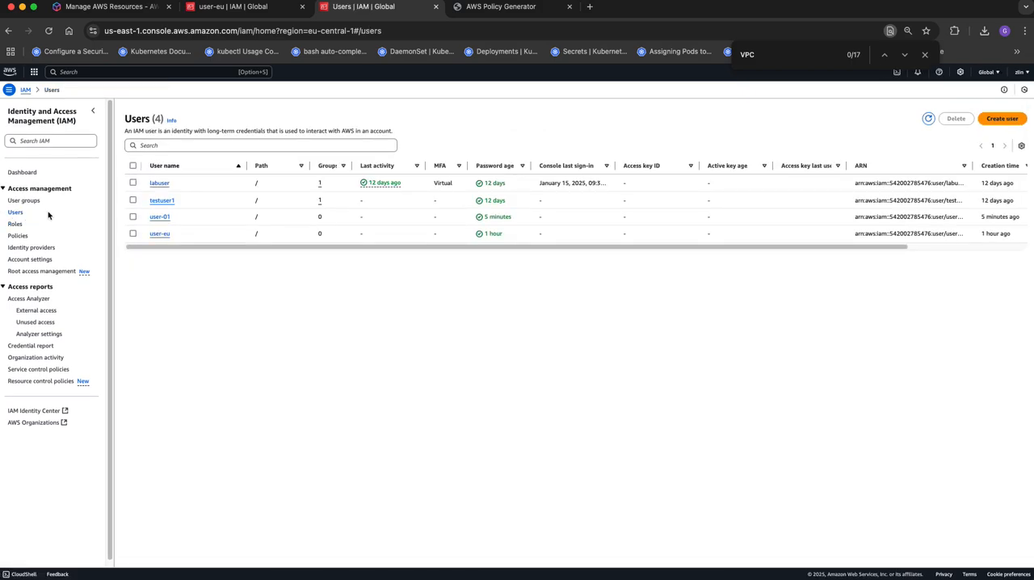
{"action": "left_click", "coordinate": [133, 216]}
{"action": "left_click", "coordinate": [155, 216]}
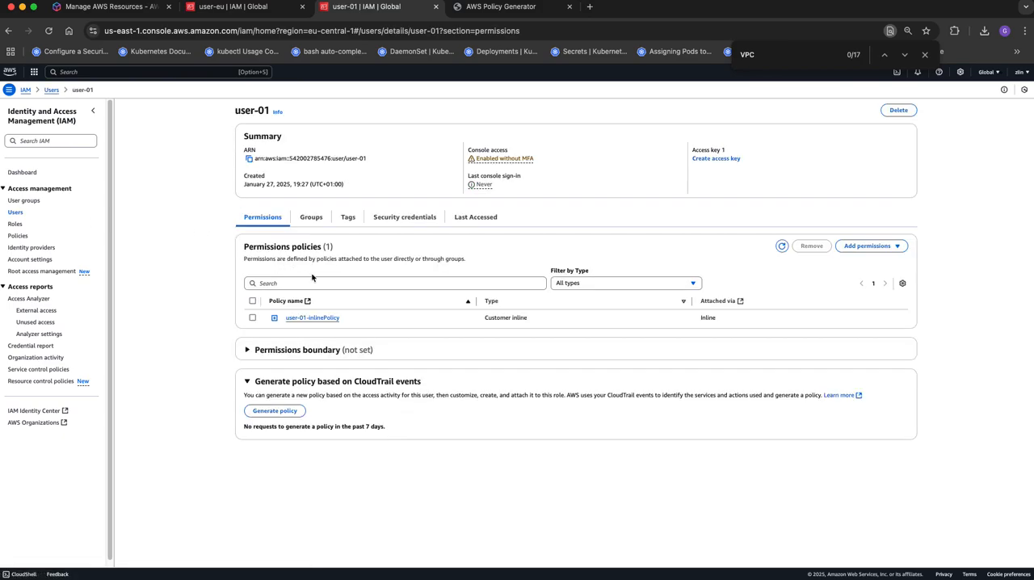
{"action": "left_click", "coordinate": [274, 317]}
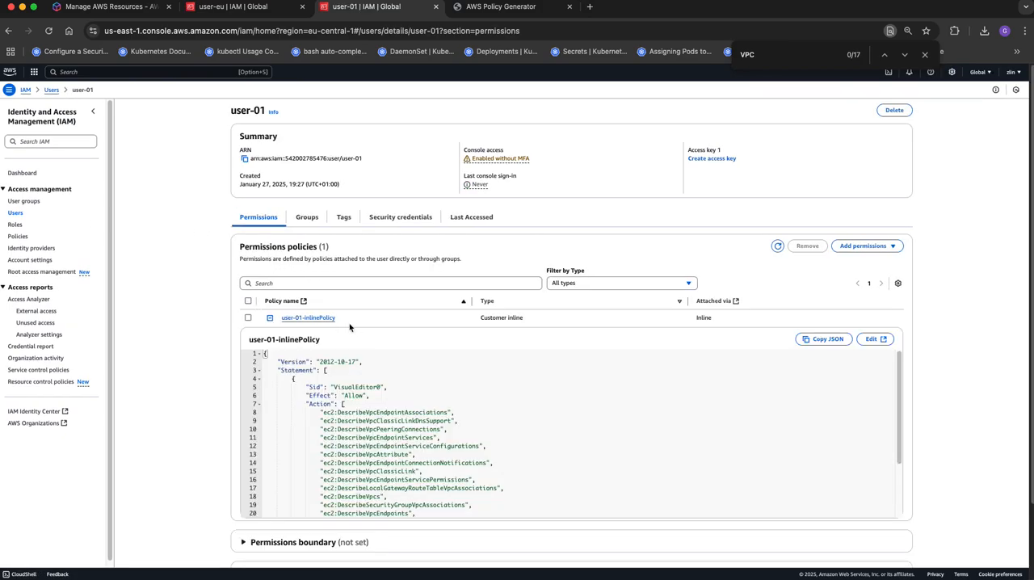
{"action": "right_click", "coordinate": [296, 318]}
{"action": "key", "text": "super+c"}
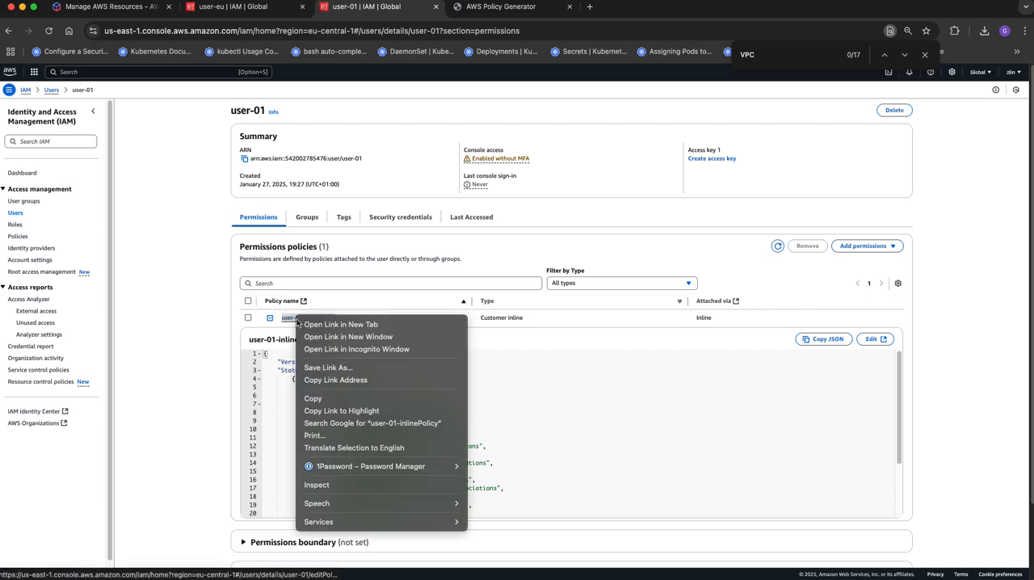
{"action": "left_click", "coordinate": [334, 398]}
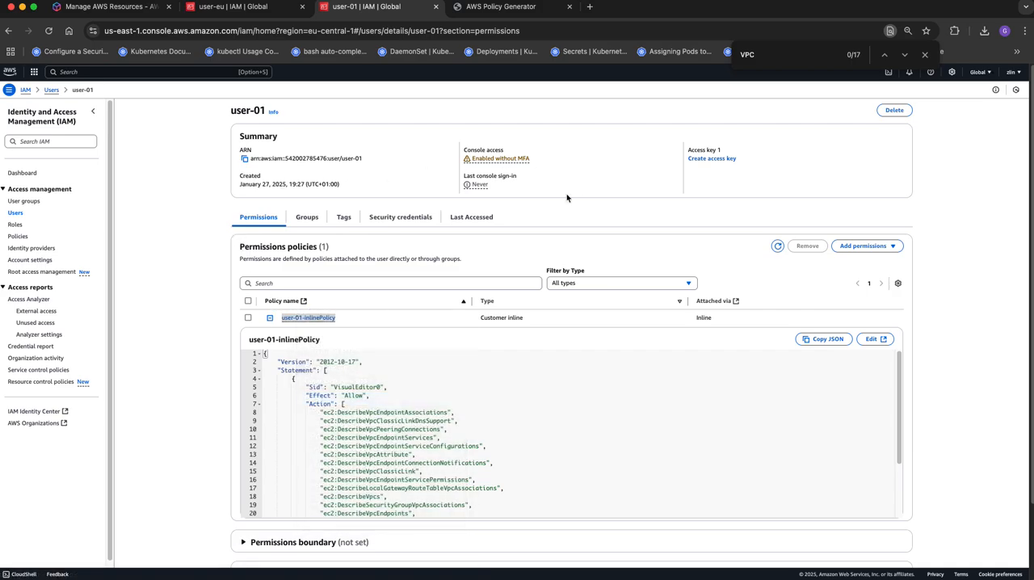
- Delete user-01 permanently, entering user-01 as the deletion confirmation
{"action": "left_click", "coordinate": [895, 112]}
{"action": "left_click", "coordinate": [434, 377]}
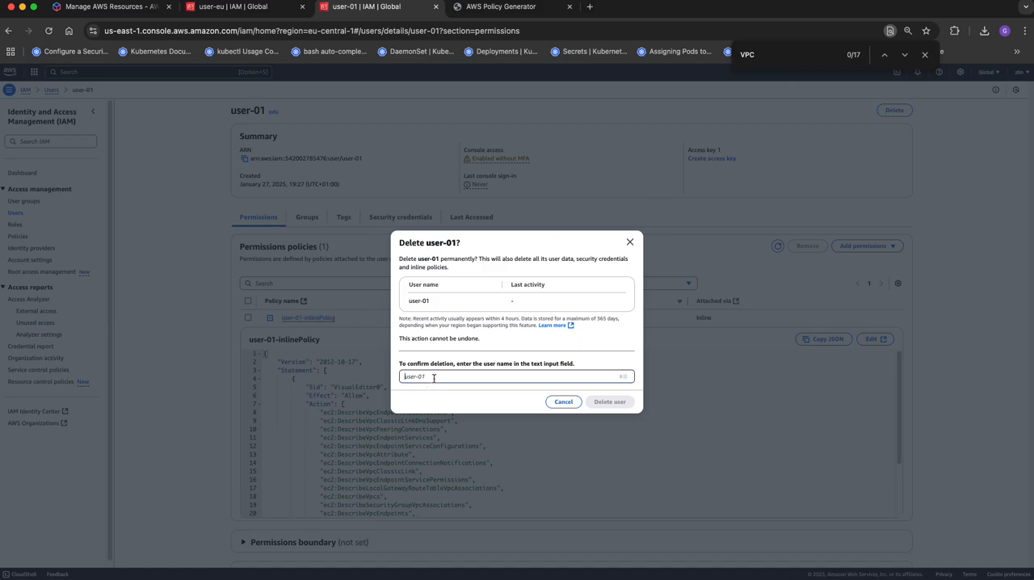
{"action": "type", "text": "u"}
{"action": "type", "text": "ser-0"}
{"action": "type", "text": "2"}
{"action": "type", "text": "1"}
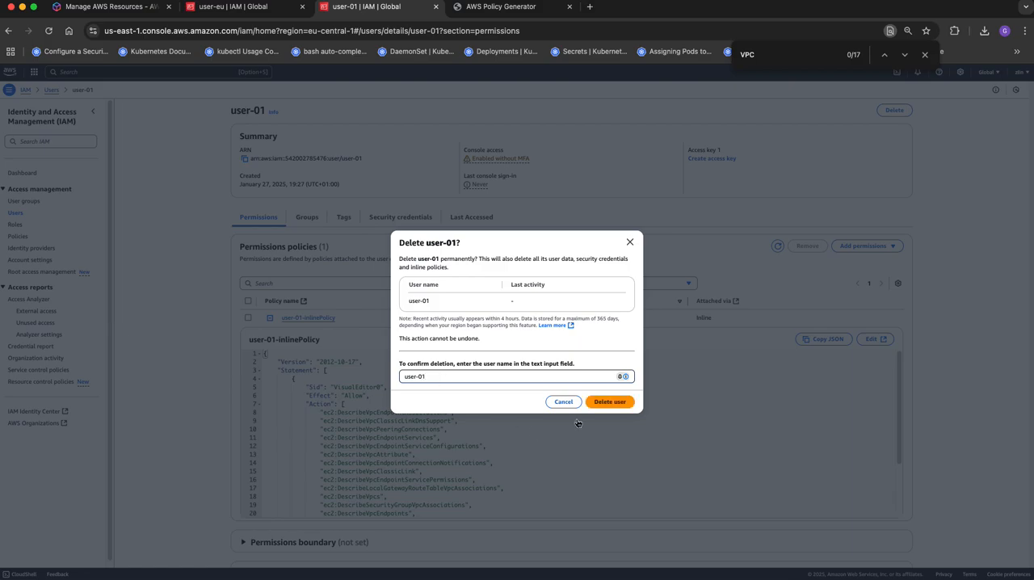
{"action": "left_click", "coordinate": [610, 401]}
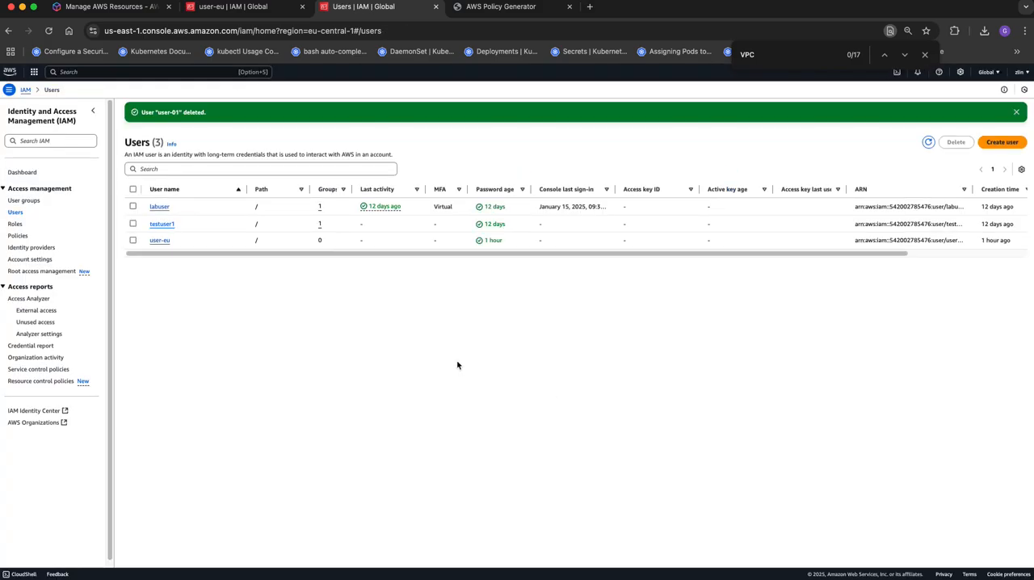
- Search the IAM policies list for the copied name user-01-inlinePolicy
{"action": "left_click", "coordinate": [25, 240]}
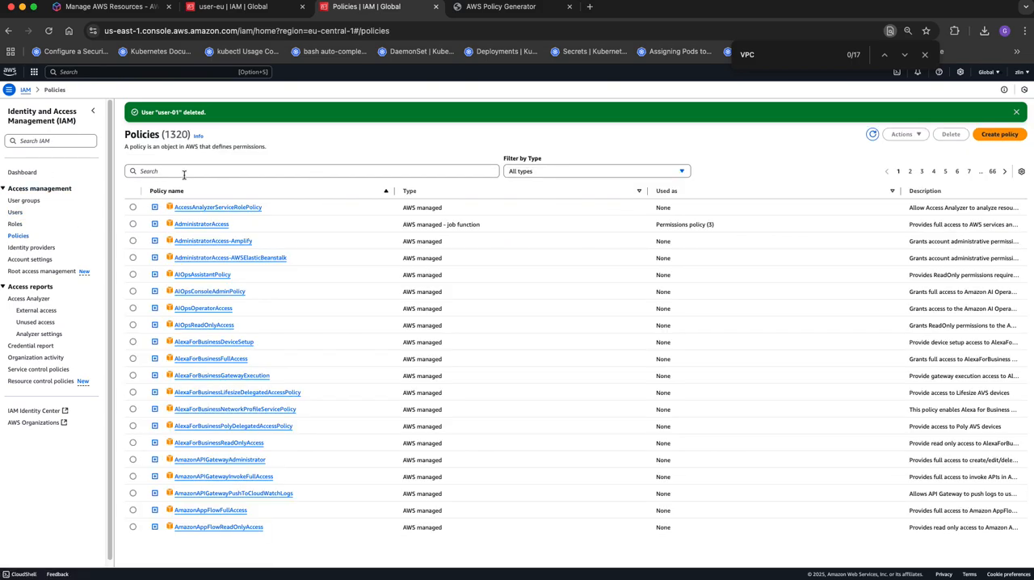
{"action": "left_click", "coordinate": [185, 172]}
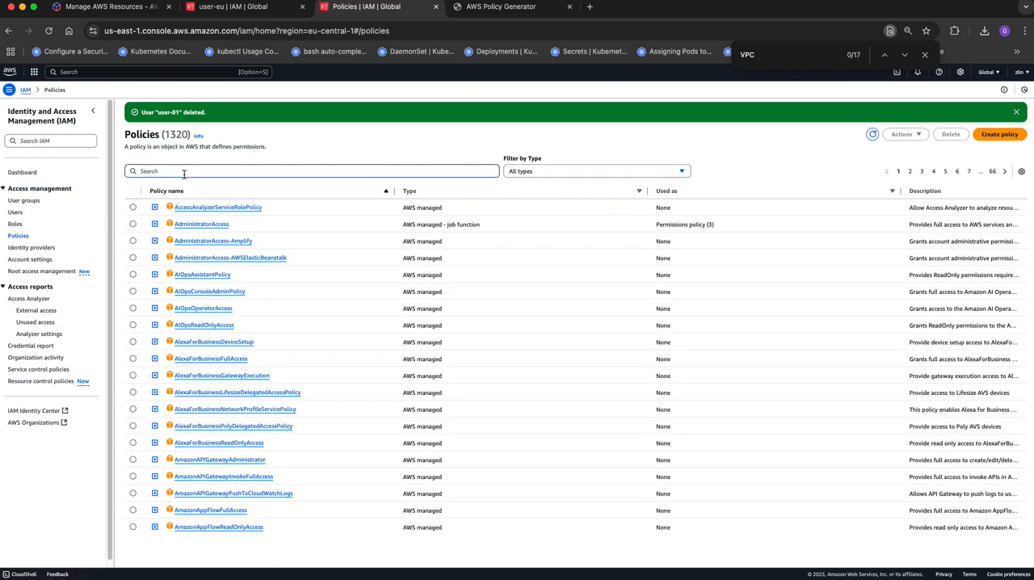
{"action": "key", "text": "super+v"}
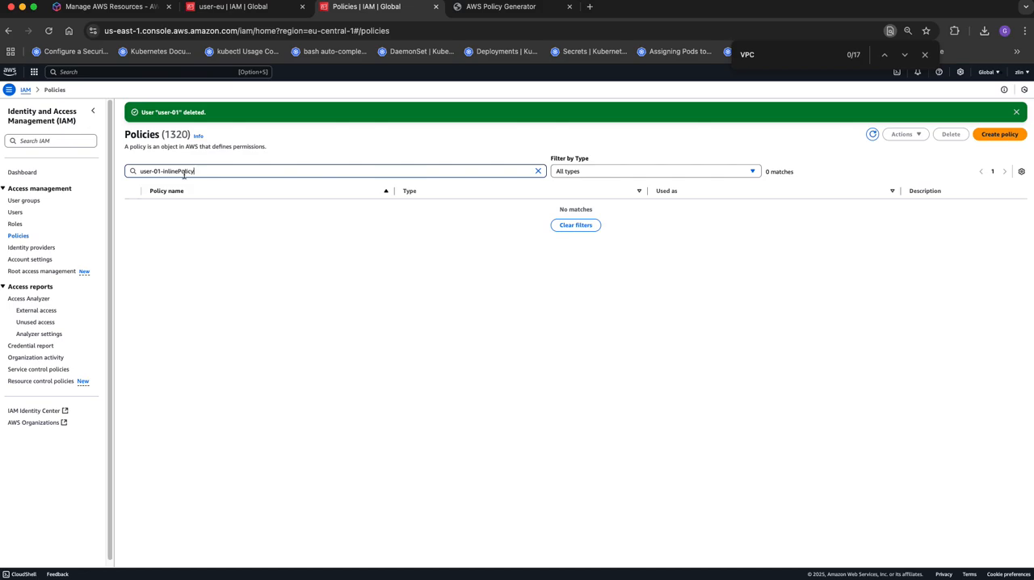
- Shorten the search text in the IAM policies list to check for broader name matches
{"action": "key", "text": "BackSpace"}
{"action": "key", "text": "BackSpace"}
{"action": "key", "text": "BackSpace"}
{"action": "key", "text": "BackSpace"}
{"action": "key", "text": "BackSpace"}
- Open the permissions of the user group inlinePolicyTest and expand its inline policy Group-InlinePolicy
{"action": "left_click", "coordinate": [16, 211]}
{"action": "left_click", "coordinate": [23, 201]}
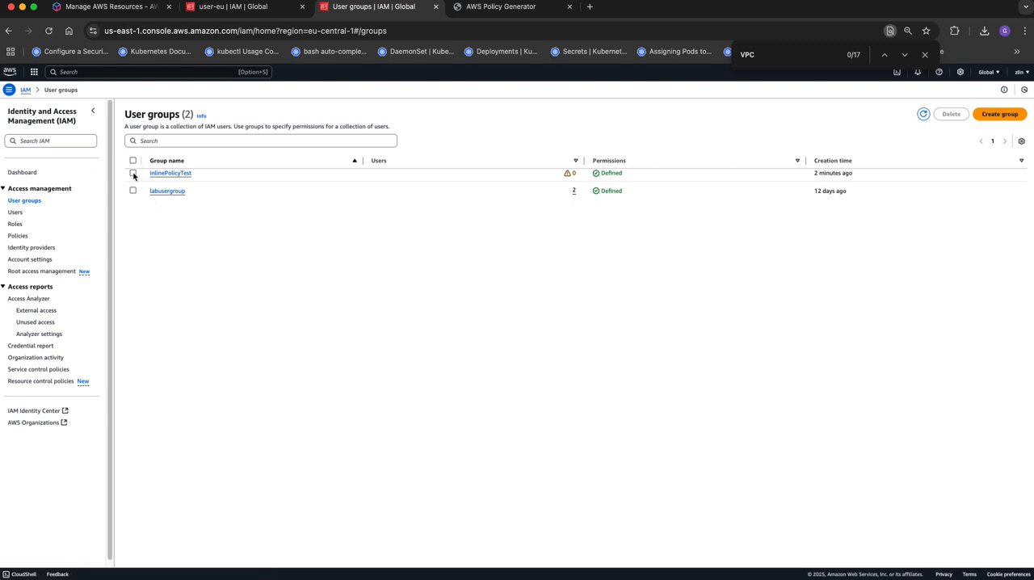
{"action": "left_click", "coordinate": [163, 175]}
{"action": "left_click", "coordinate": [307, 201]}
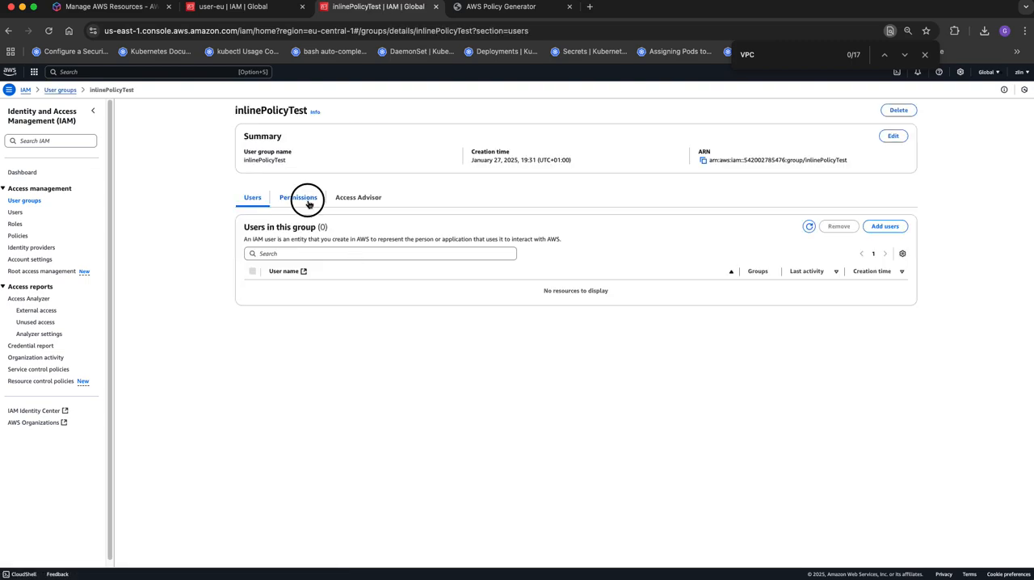
{"action": "left_click", "coordinate": [275, 299]}
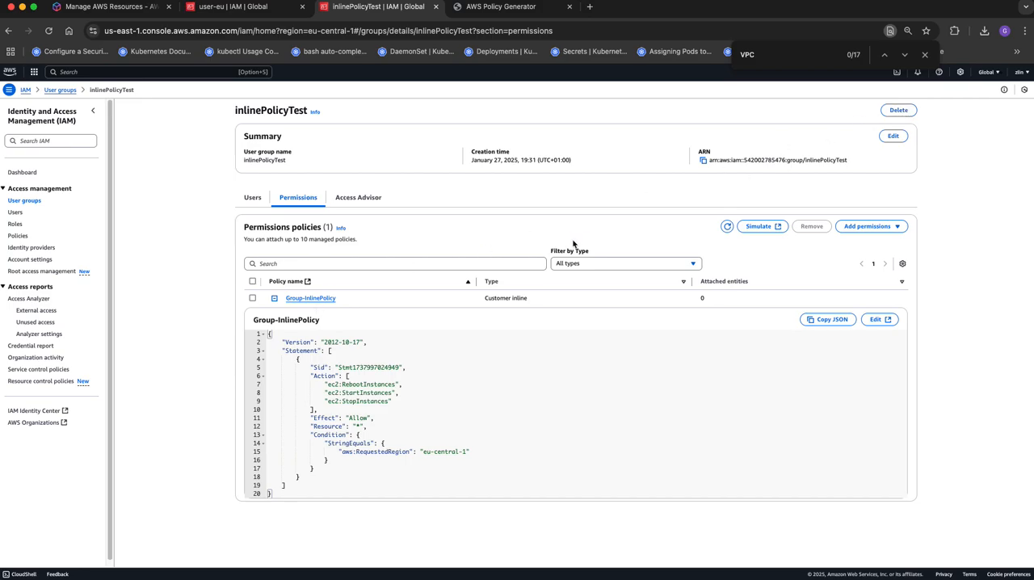
- Delete the user group inlinePolicyTest permanently, entering inlinePolicyTest as the deletion confirmation
{"action": "left_click", "coordinate": [898, 109]}
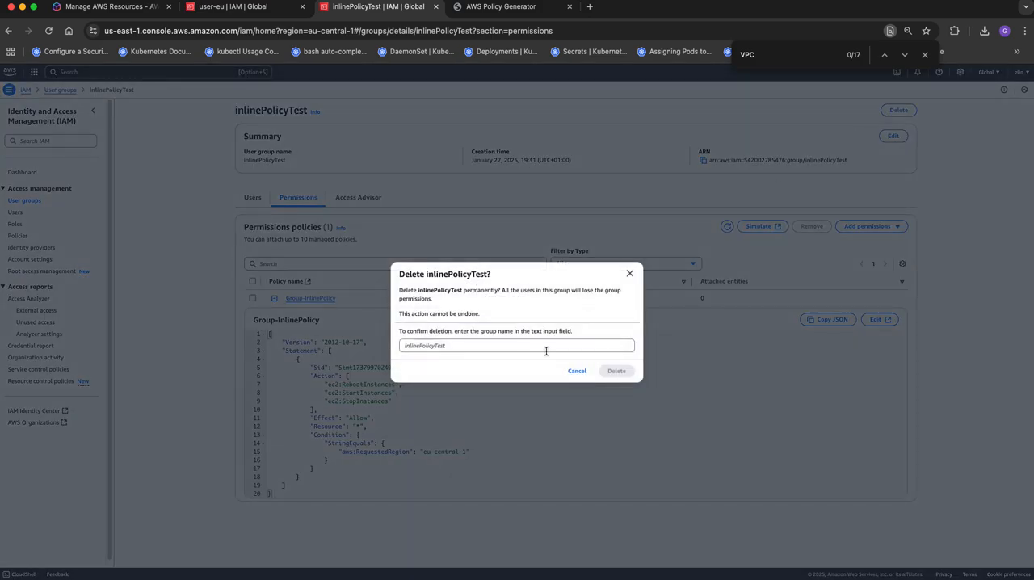
{"action": "left_click", "coordinate": [503, 347]}
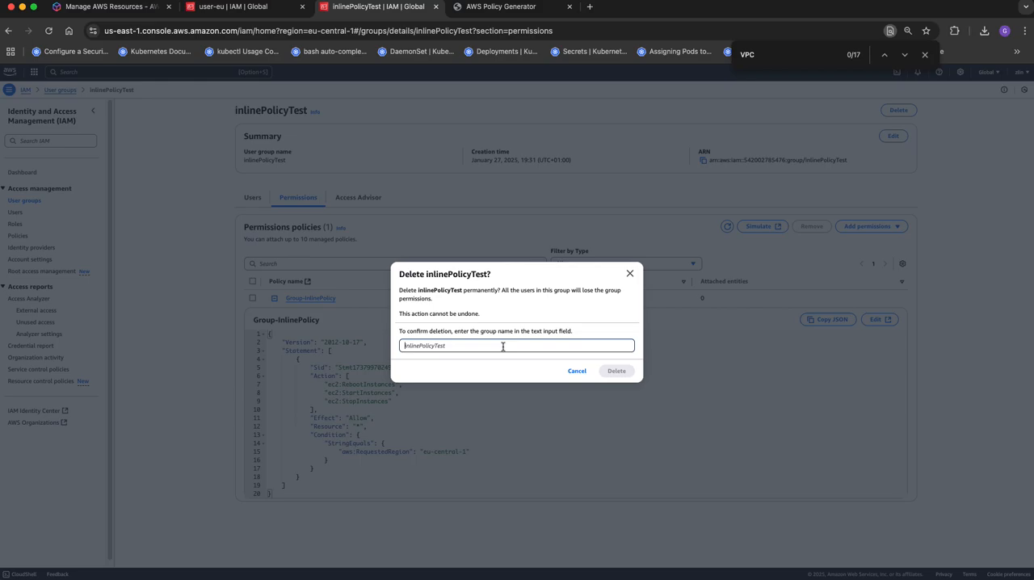
{"action": "left_click", "coordinate": [419, 290]}
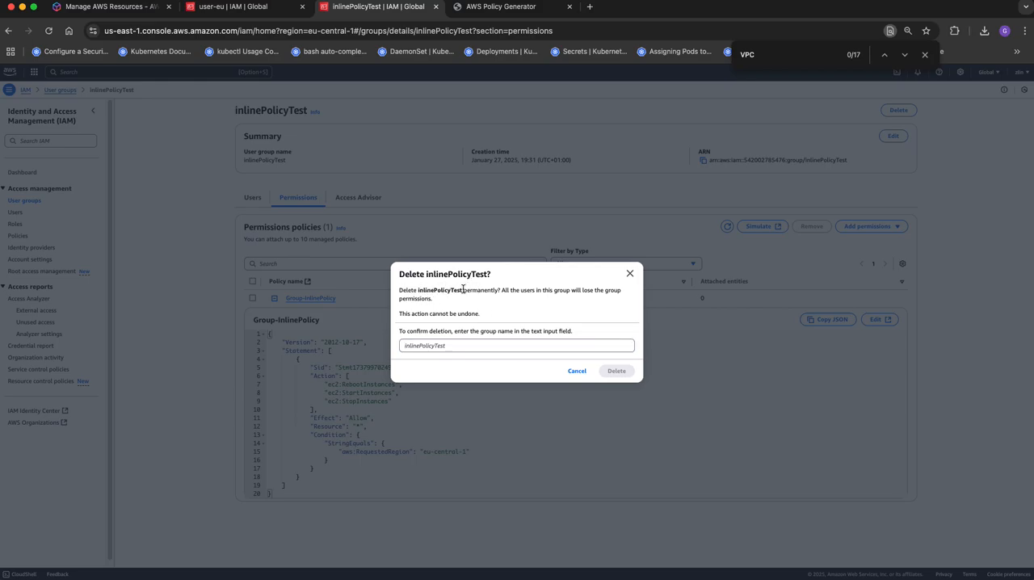
{"action": "left_click_drag", "start_coordinate": [463, 289], "coordinate": [419, 291]}
{"action": "key", "text": "super+c"}
{"action": "left_click", "coordinate": [426, 343]}
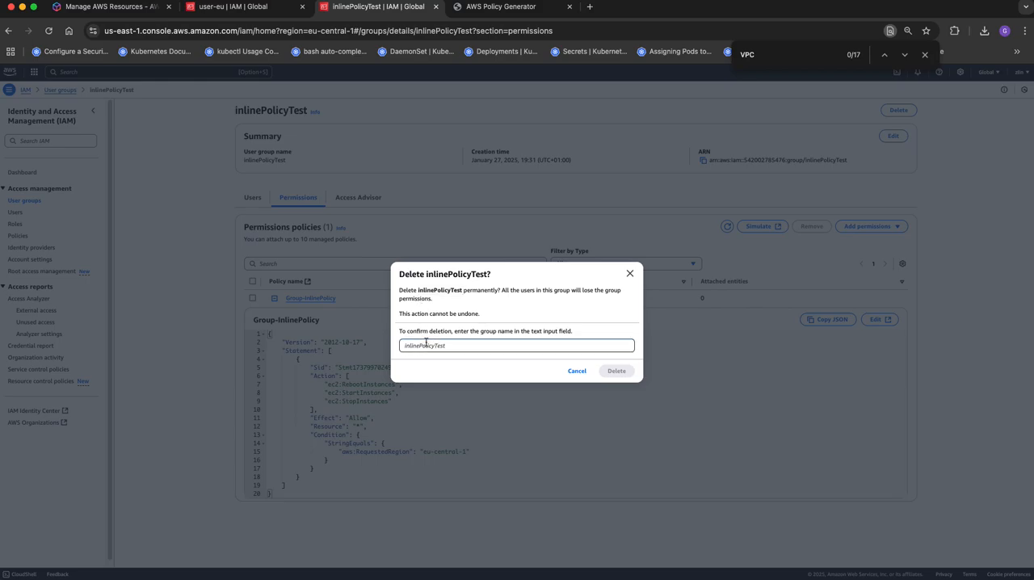
{"action": "key", "text": "super+v"}
{"action": "left_click", "coordinate": [624, 371]}
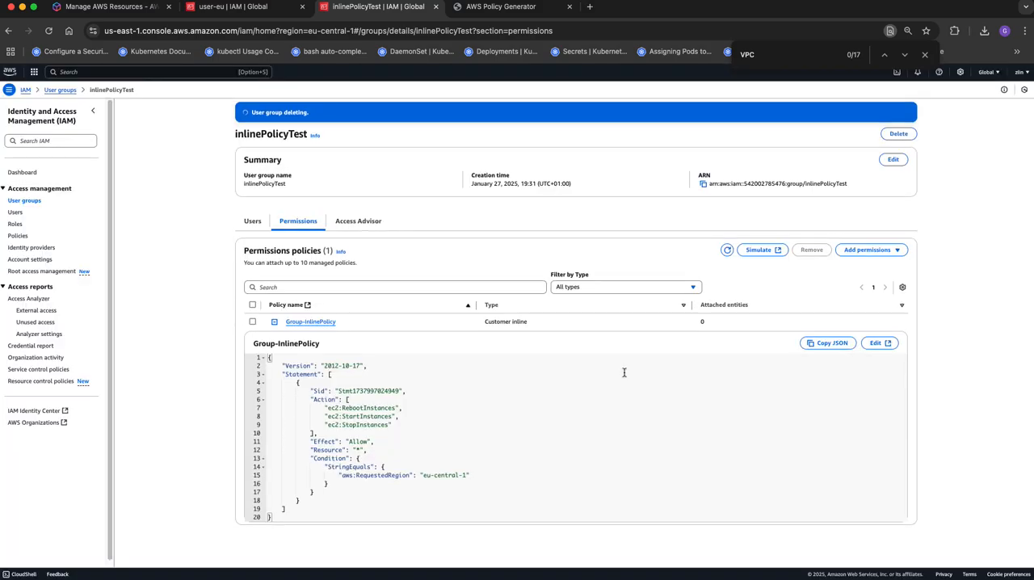